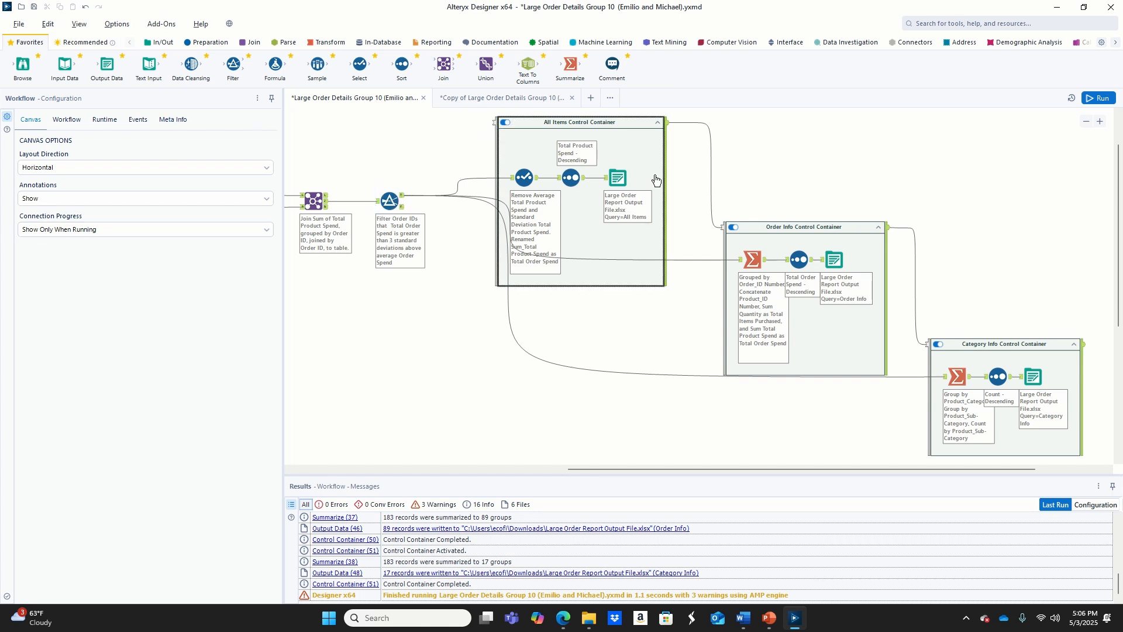
pyautogui.scroll(2, 705, 220)
pyautogui.scroll(1, 703, 220)
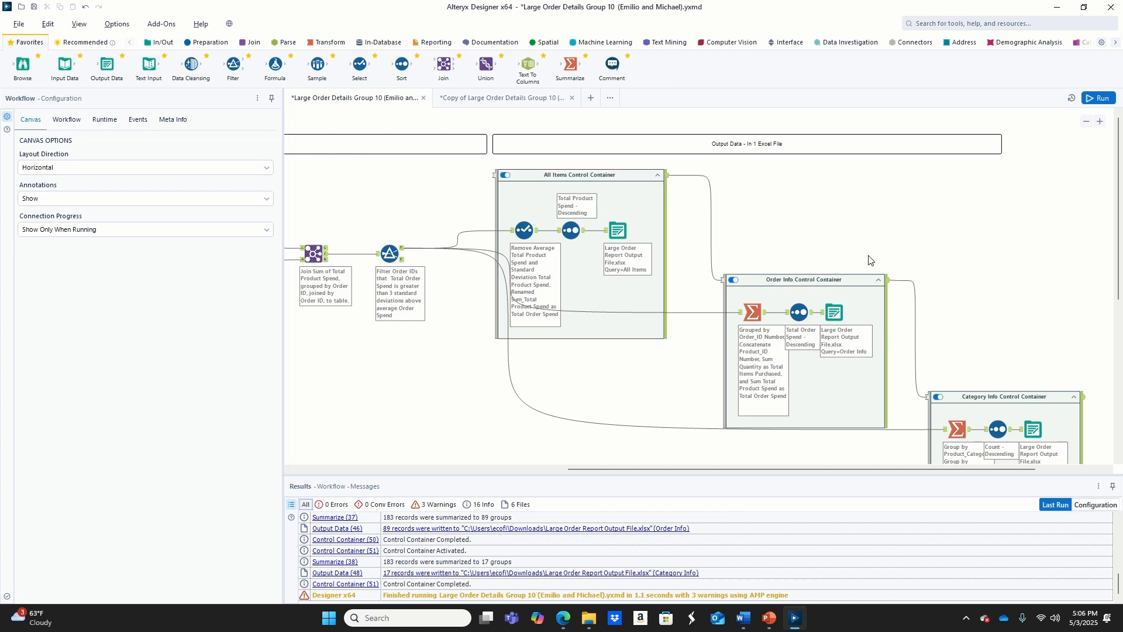
pyautogui.scroll(-1, 870, 259)
pyautogui.scroll(-1, 869, 260)
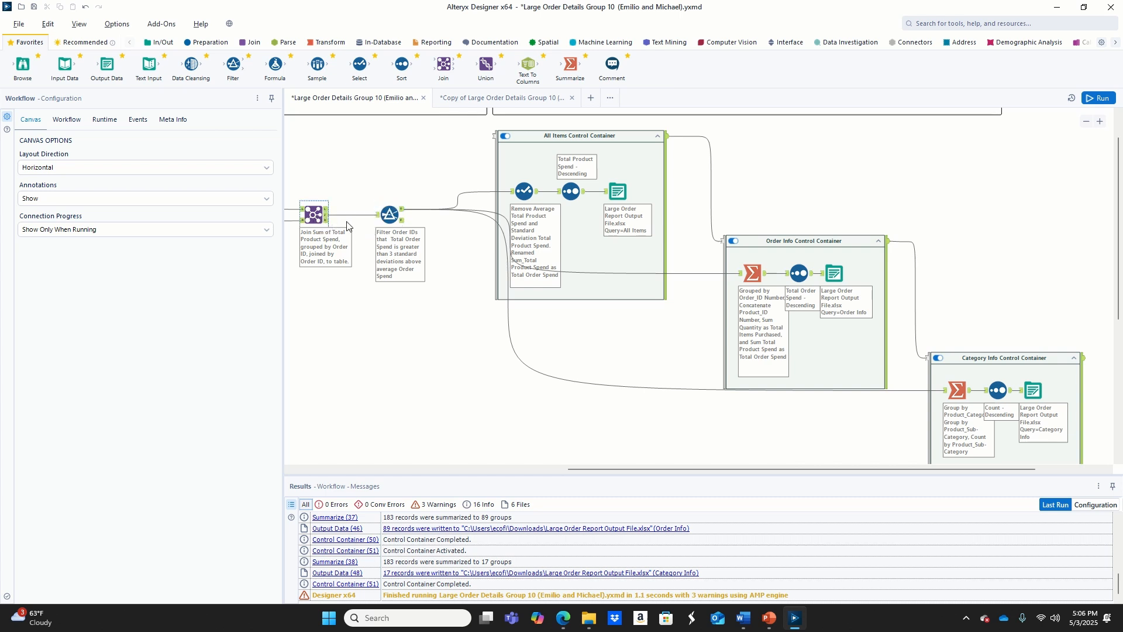
pyautogui.moveTo(560, 4)
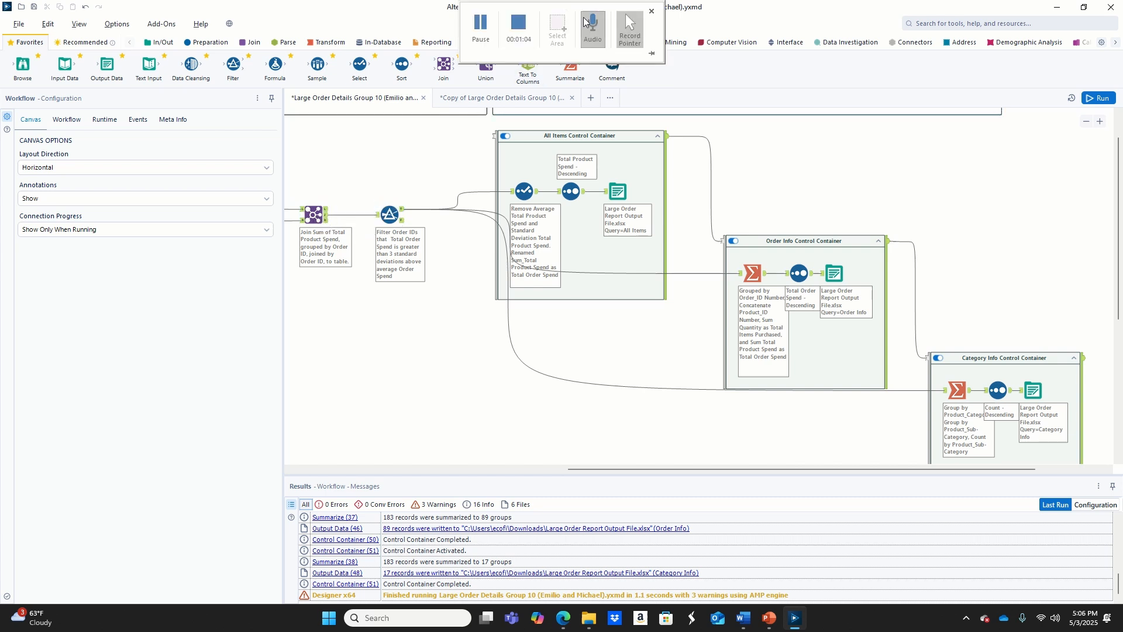
pyautogui.click(517, 24)
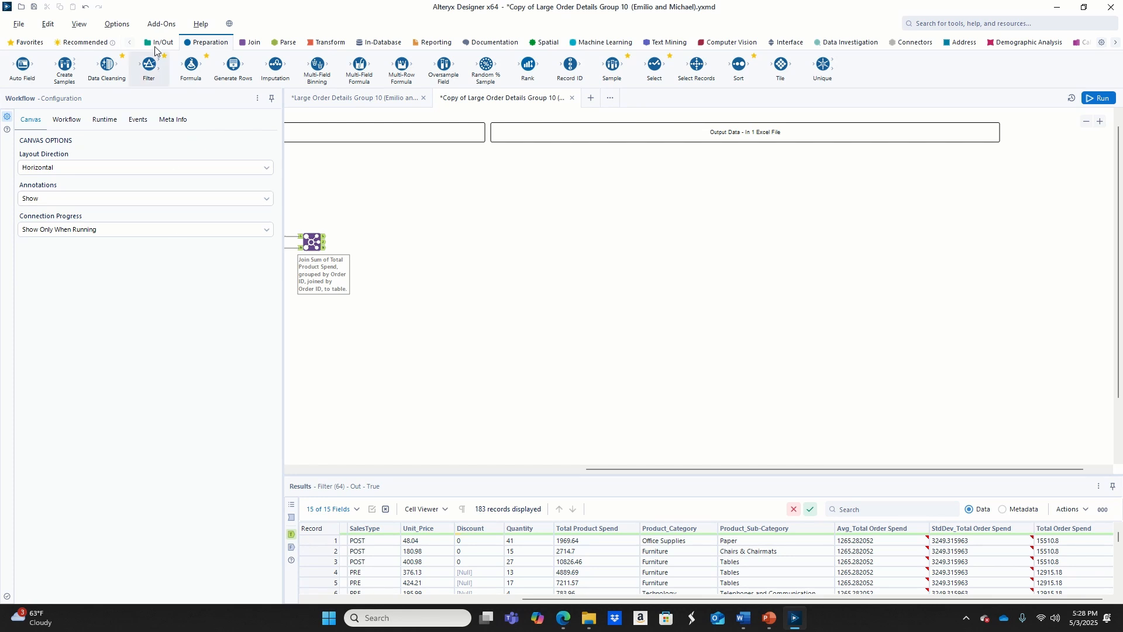
# - Add a Filter tool after the Join with the custom expression [Total Order Spend]>[Avg_Total Order Spend]+3*[StdDev_Total Order Spend]
pyautogui.moveTo(147, 61); pyautogui.dragTo(388, 243)
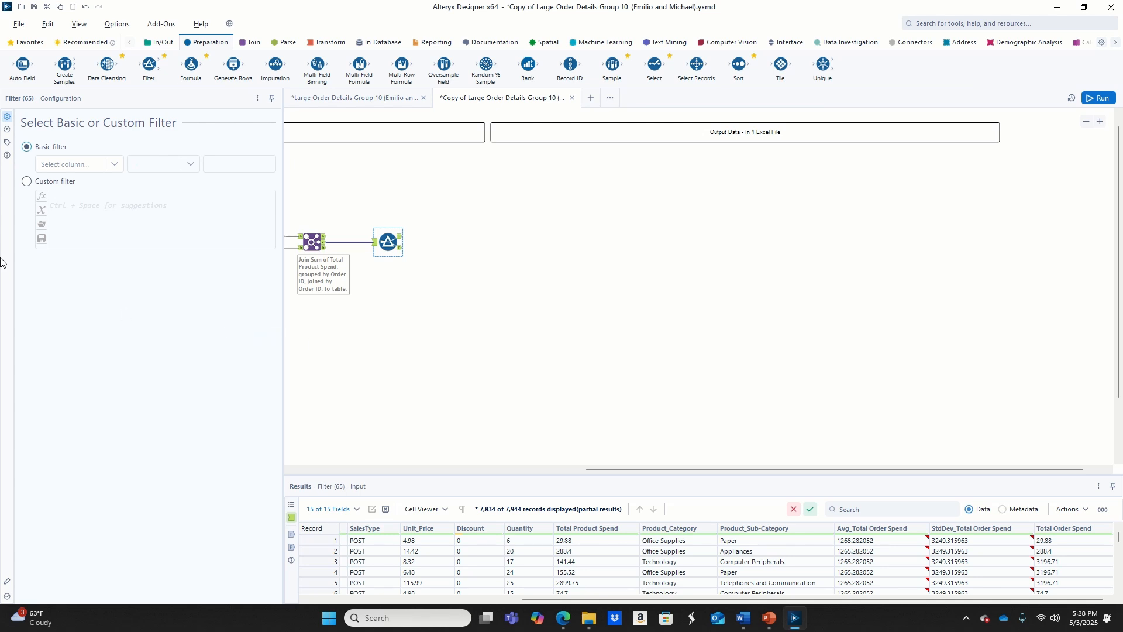
pyautogui.click(27, 182)
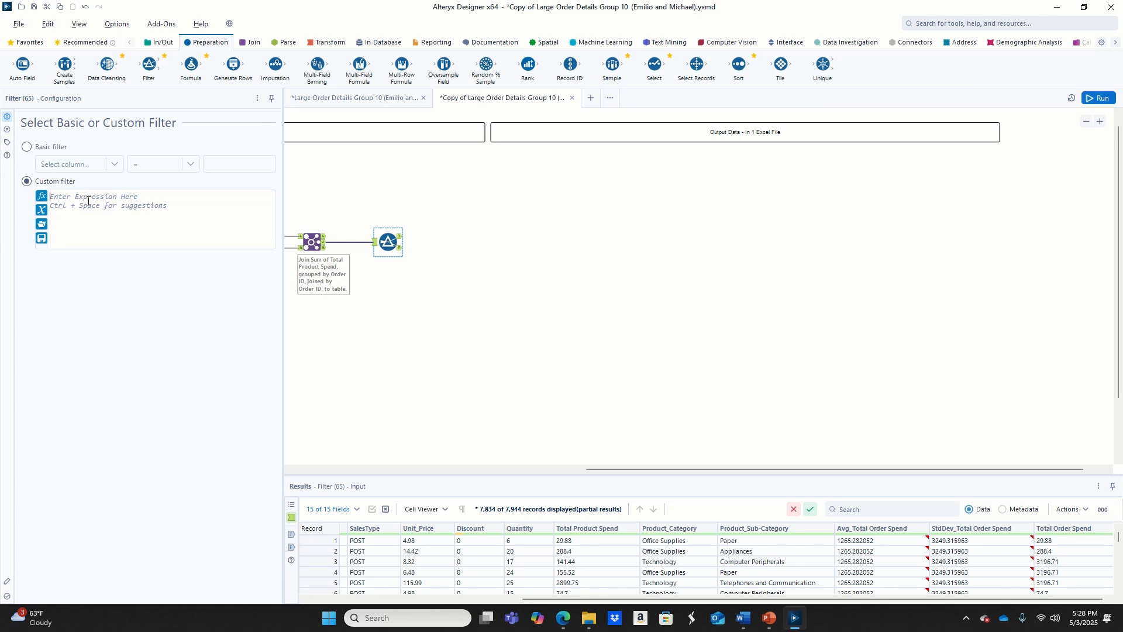
pyautogui.write('[')
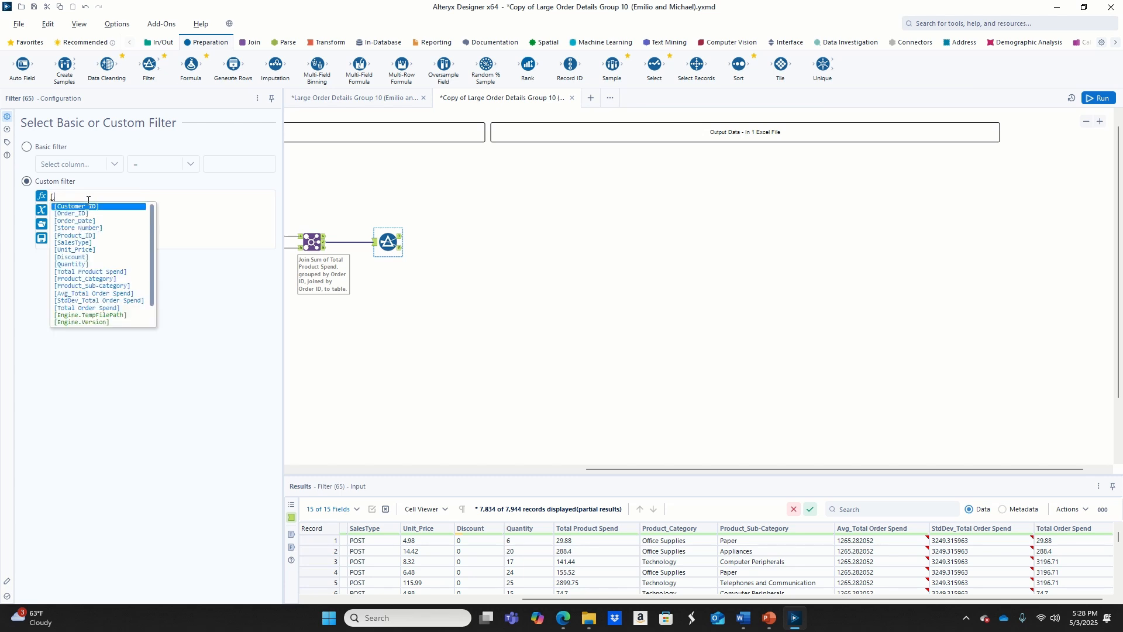
pyautogui.write('Total')
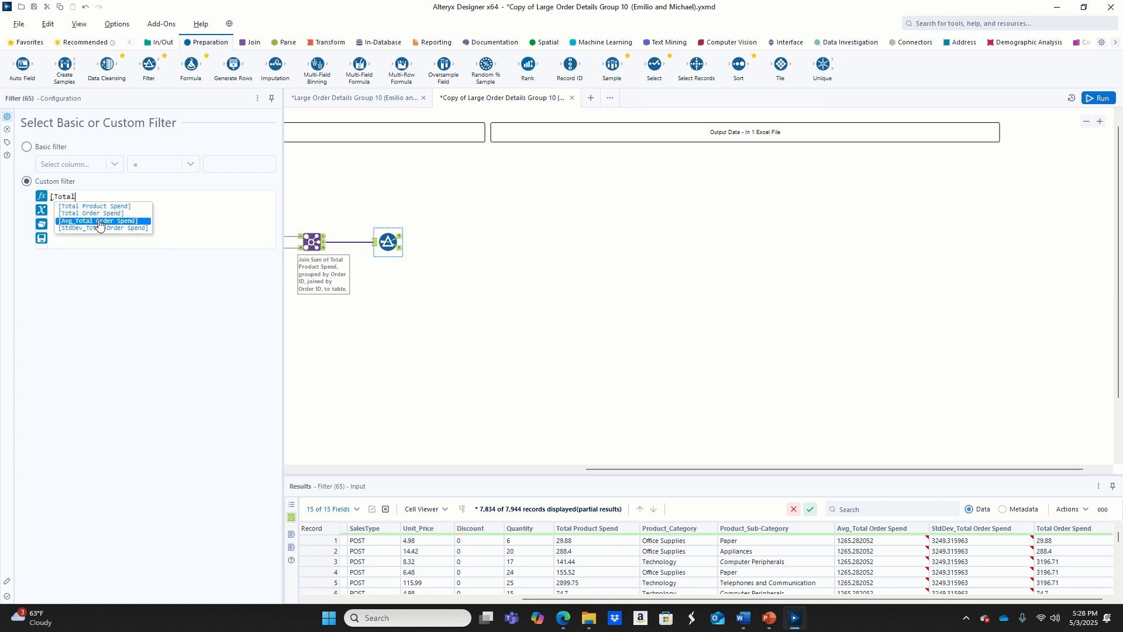
pyautogui.click(103, 214)
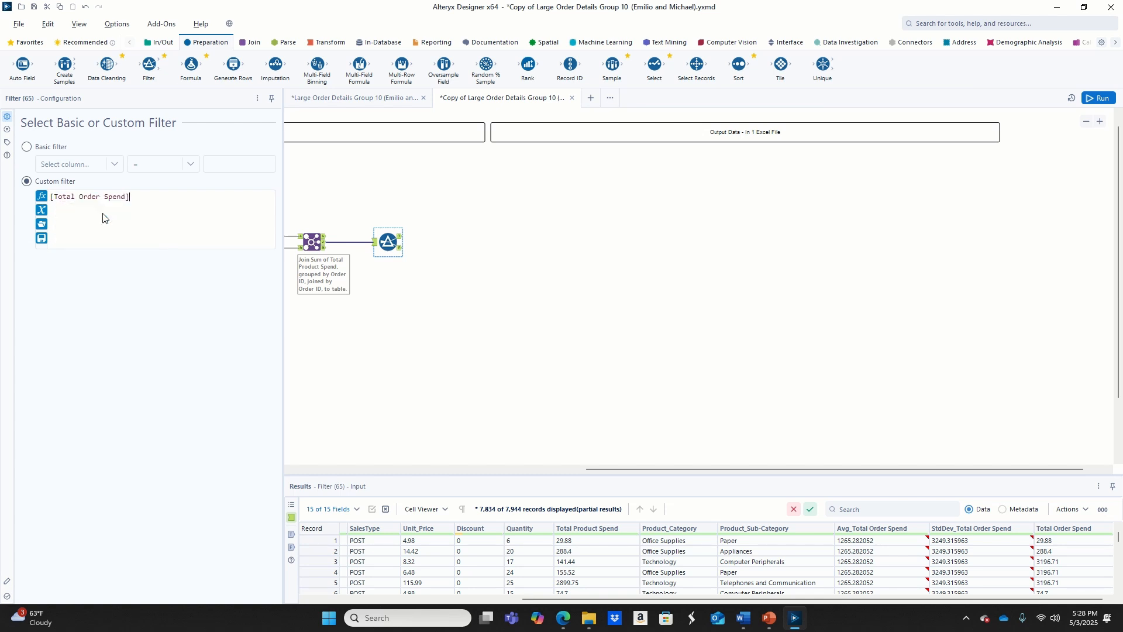
pyautogui.write('>[Av')
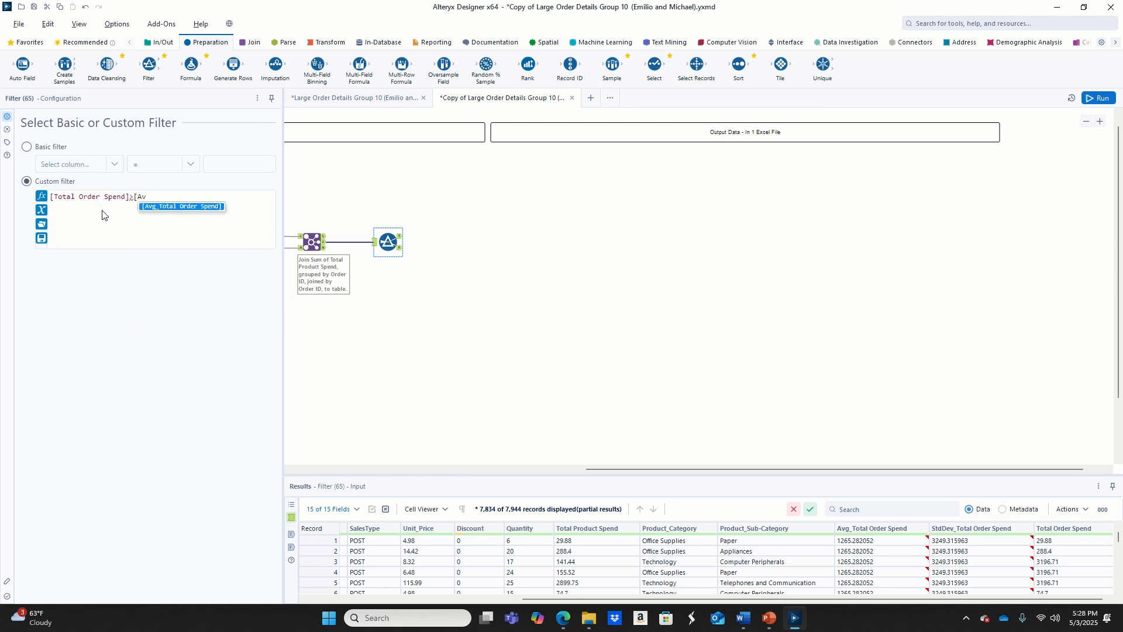
pyautogui.click(175, 207)
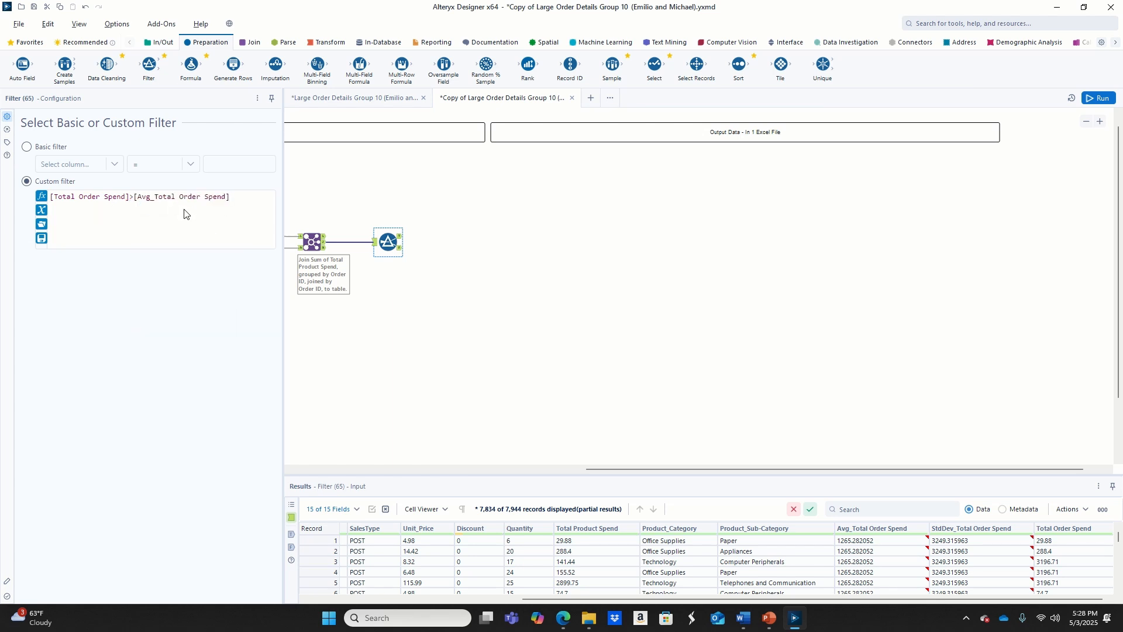
pyautogui.write('+3*[S')
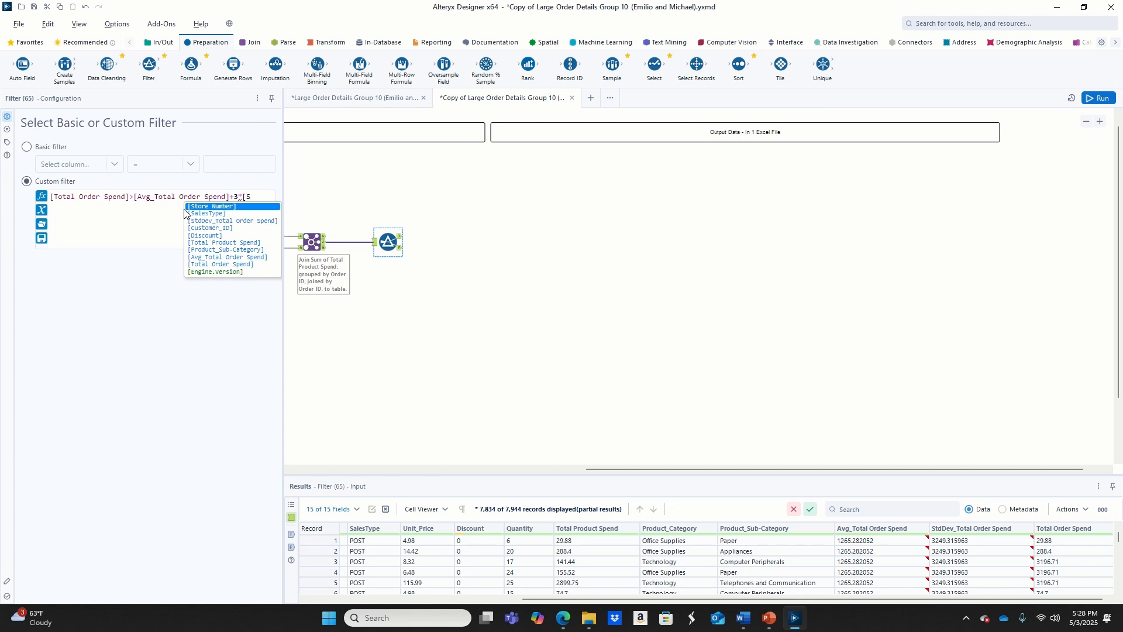
pyautogui.doubleClick(232, 222)
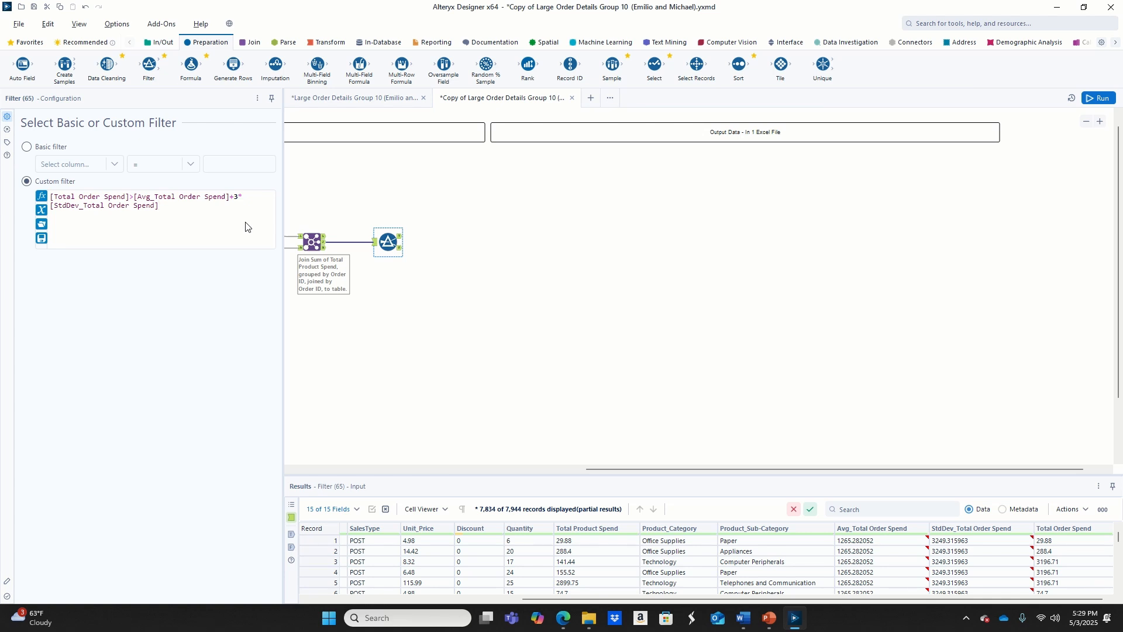
# - Run the workflow and look through the columns of the filter's True output
pyautogui.click(1100, 100)
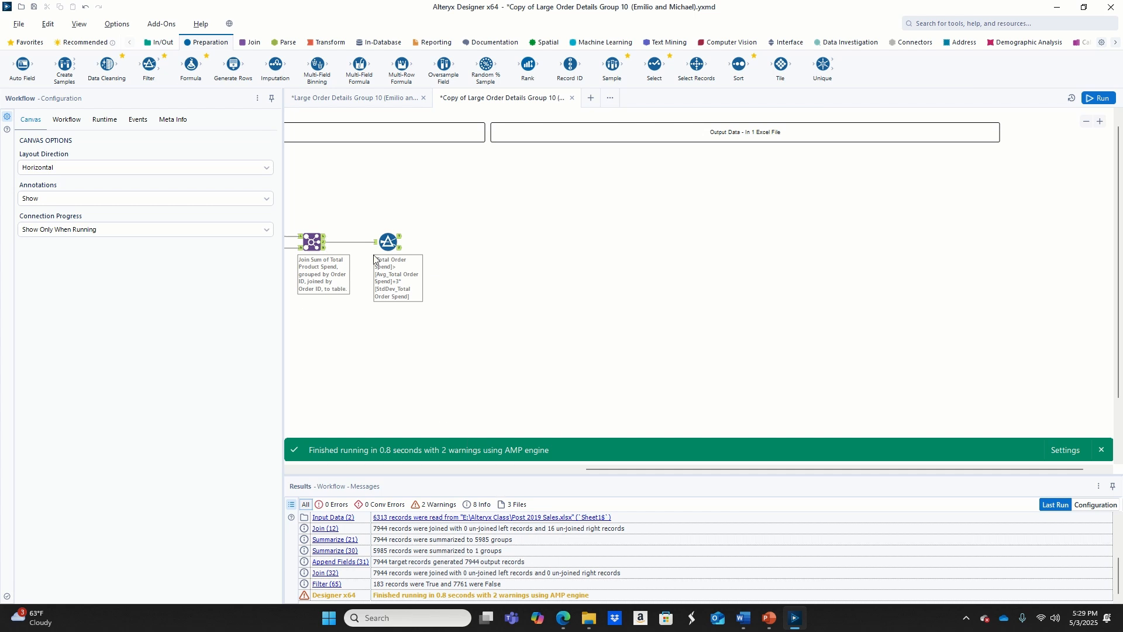
pyautogui.click(401, 239)
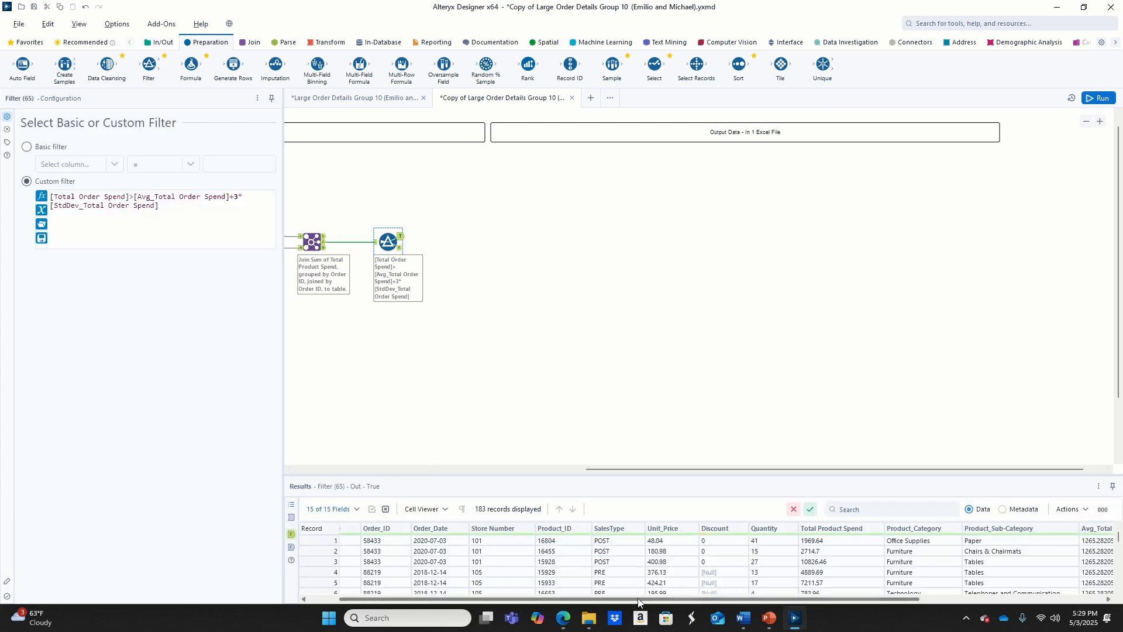
pyautogui.moveTo(641, 600); pyautogui.dragTo(828, 602)
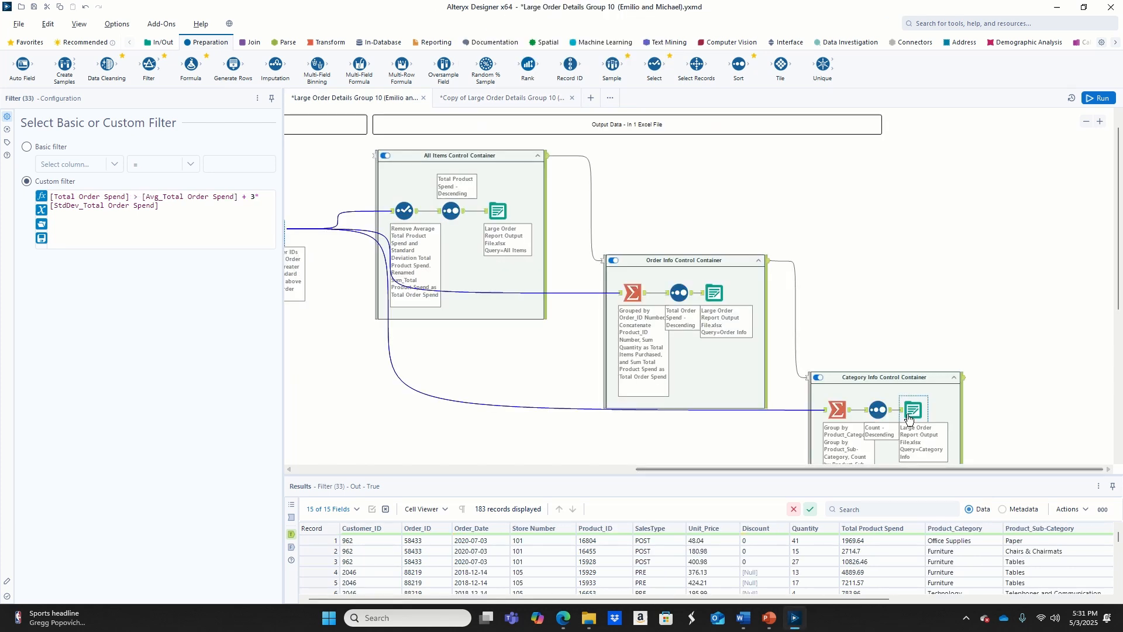
pyautogui.scroll(-1, 907, 417)
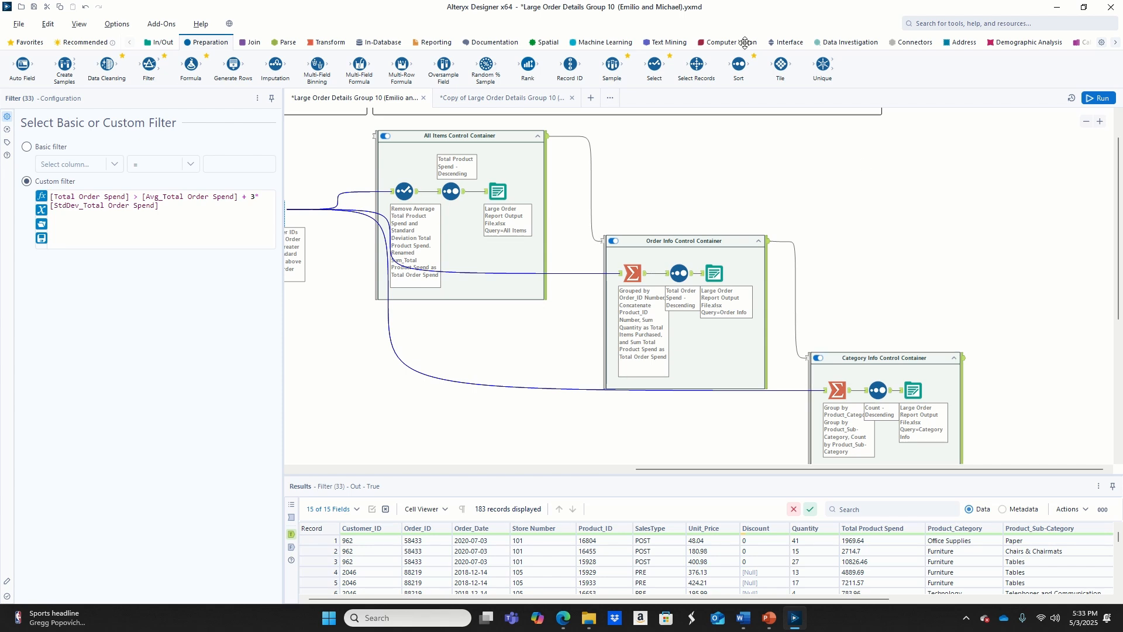
pyautogui.moveTo(501, 4)
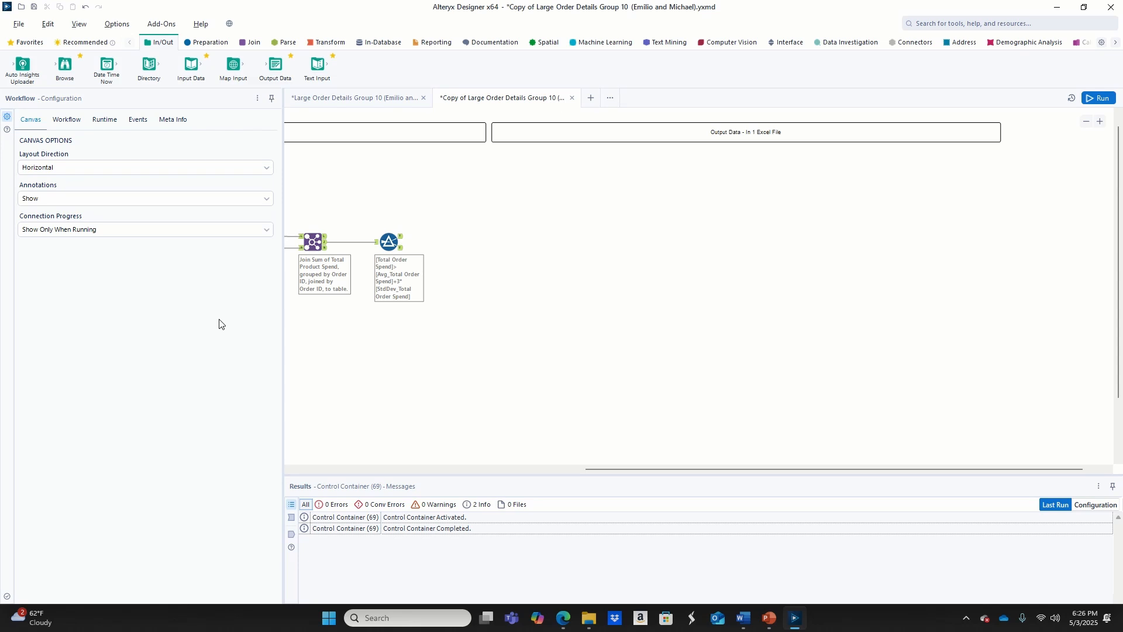
# - Connect a Select tool to the filter's True output and exclude the Avg_Total Order Spend and StdDev_Total Order Spend columns
pyautogui.click(211, 43)
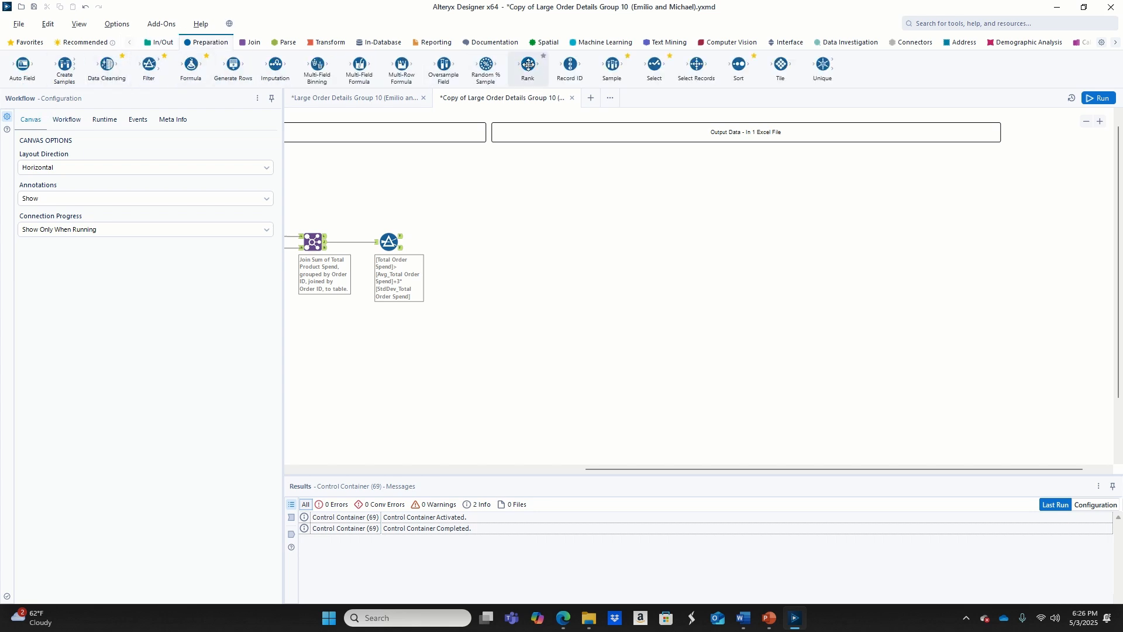
pyautogui.moveTo(655, 64); pyautogui.dragTo(468, 240)
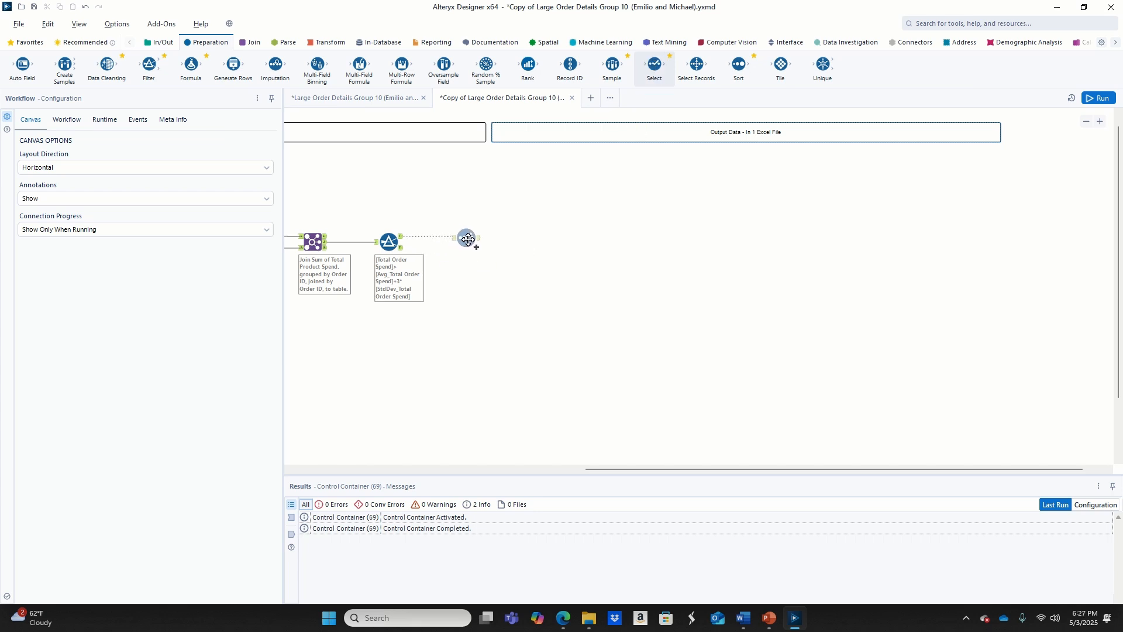
pyautogui.moveTo(468, 240); pyautogui.dragTo(467, 239)
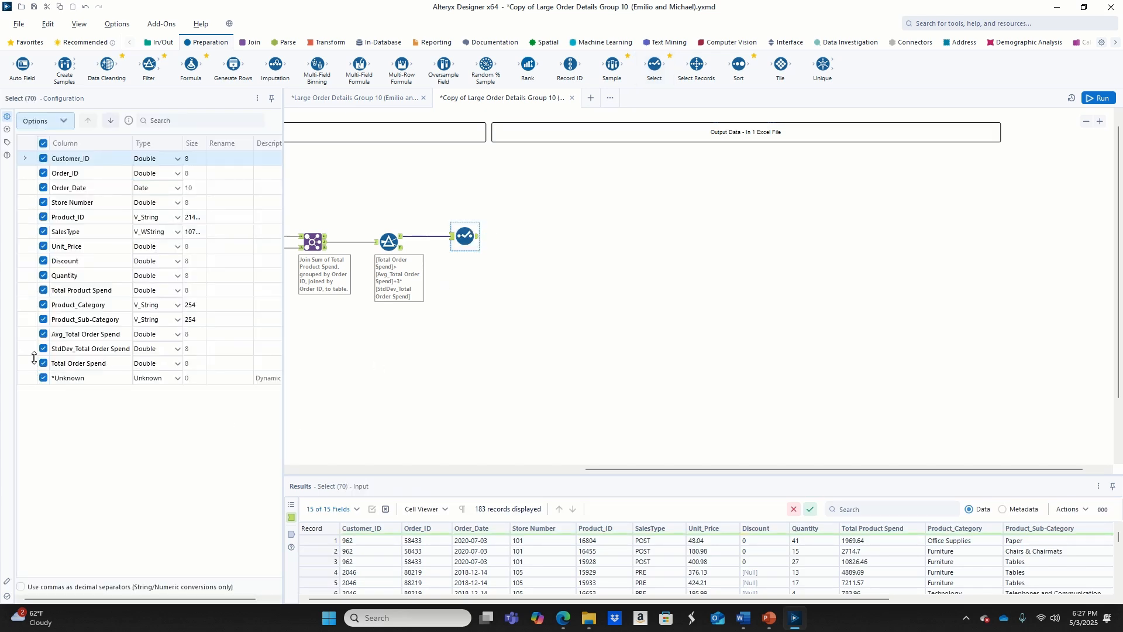
pyautogui.click(43, 335)
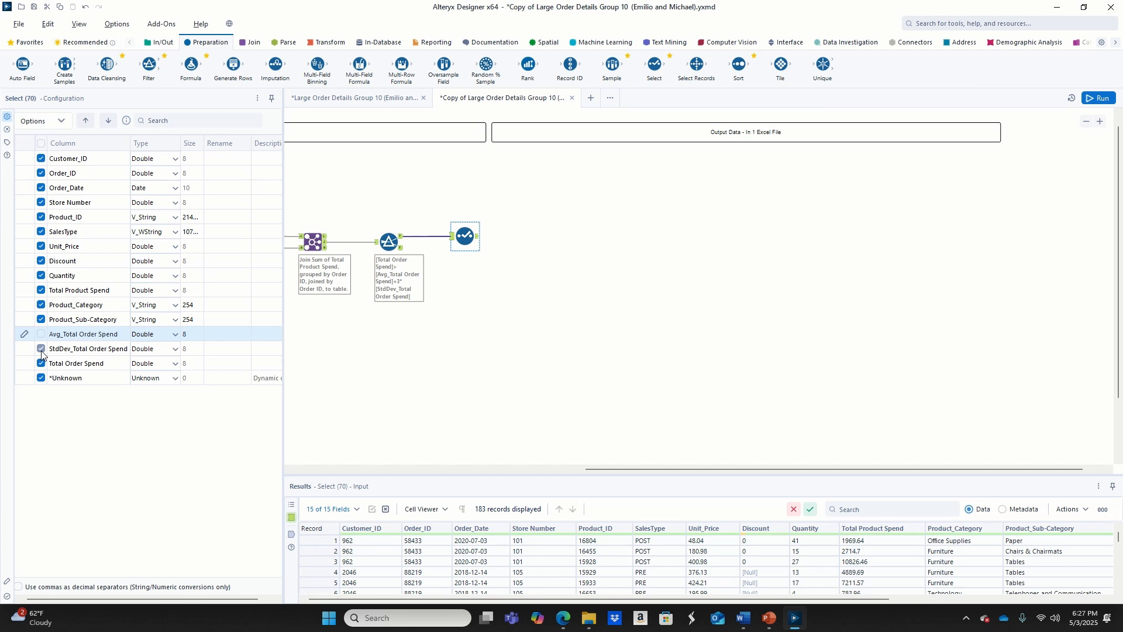
pyautogui.click(41, 351)
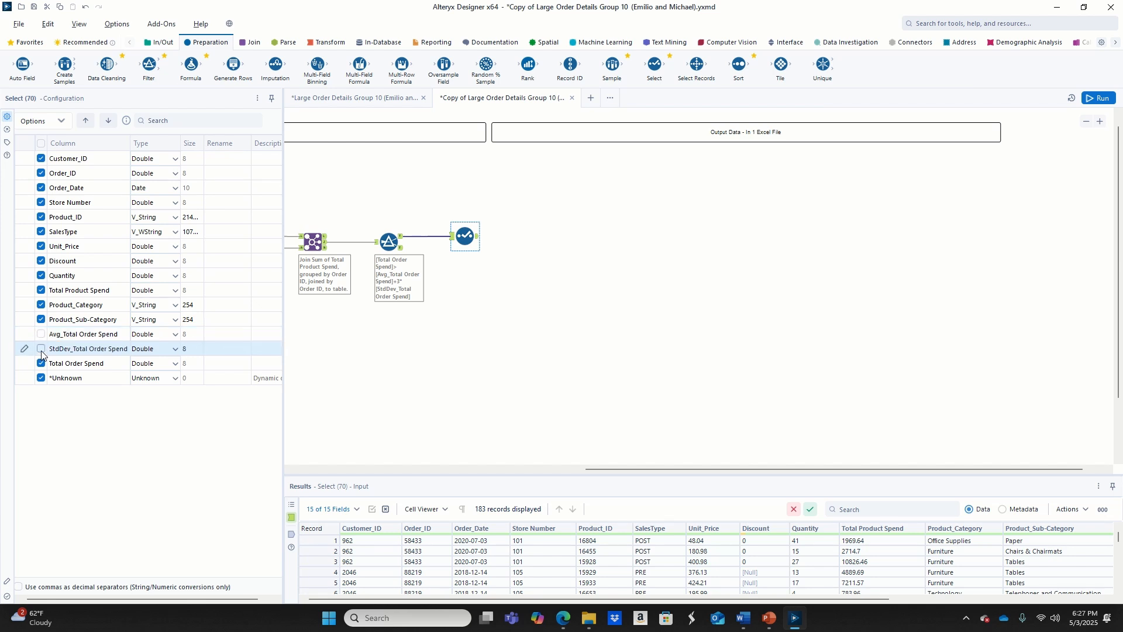
# - Move the Total Order Spend column up in the Select tool to directly below Total Product Spend
pyautogui.click(30, 366)
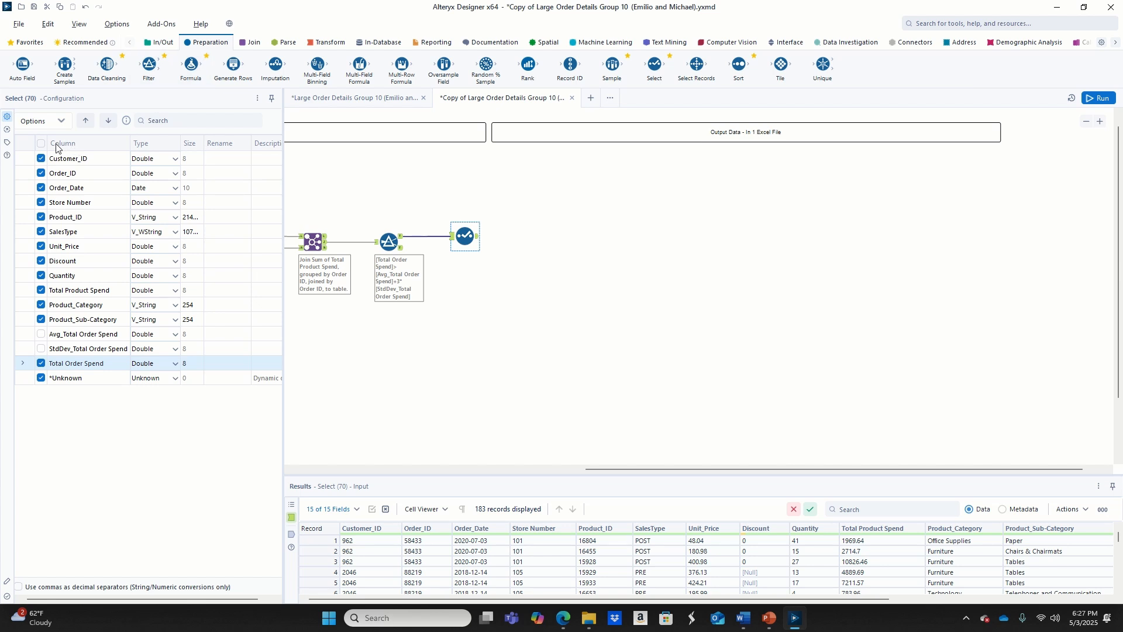
pyautogui.click(85, 121)
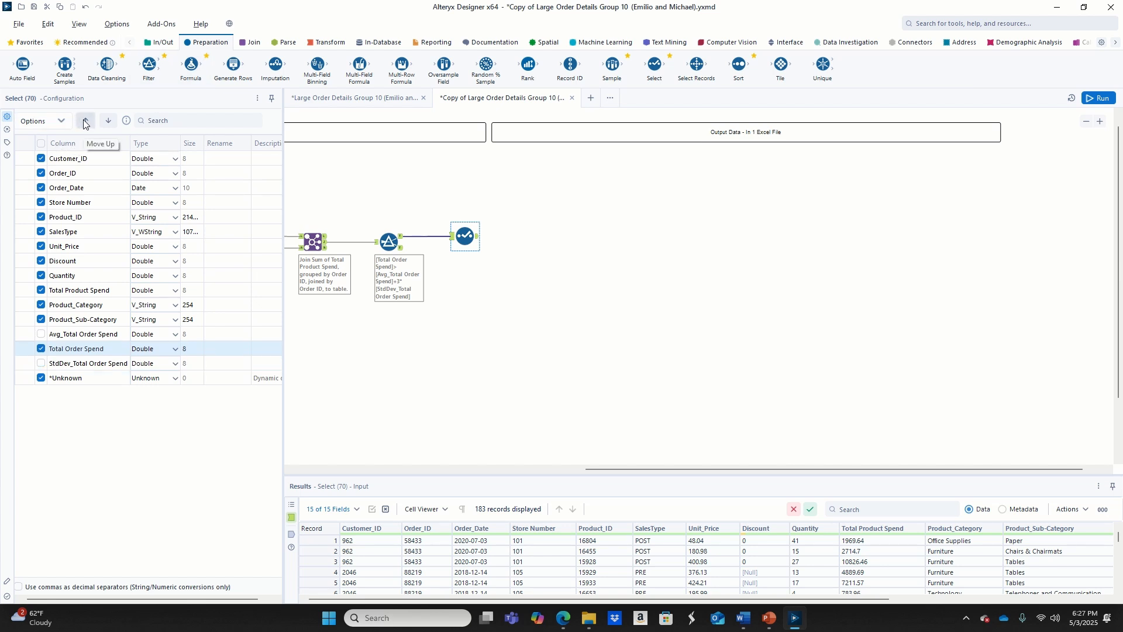
pyautogui.click(85, 121)
pyautogui.click(86, 123)
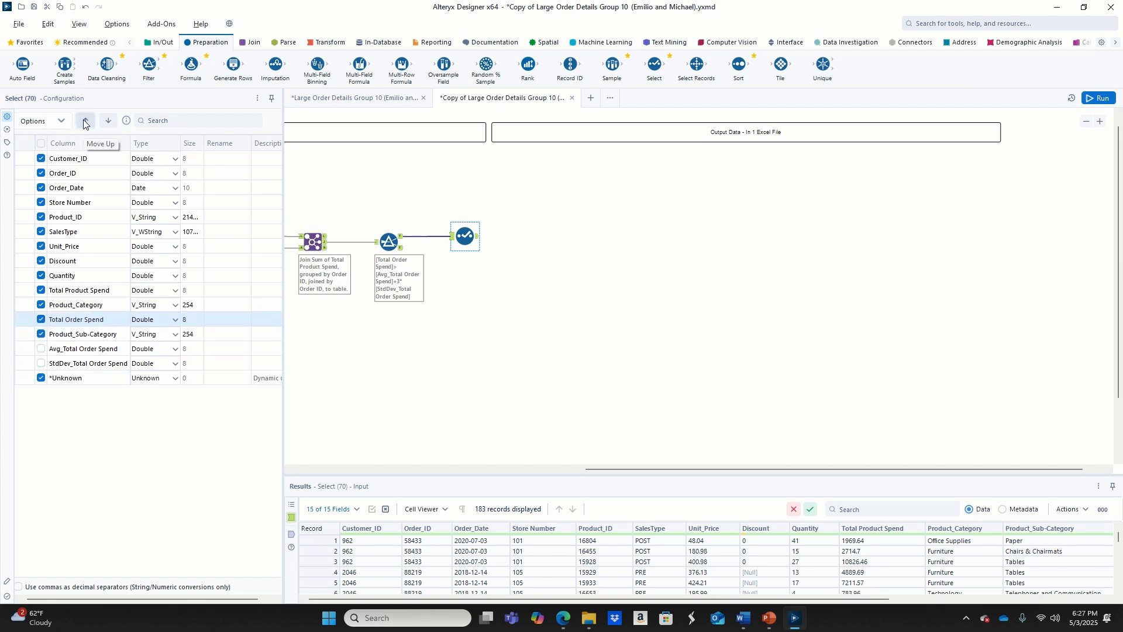
pyautogui.click(86, 122)
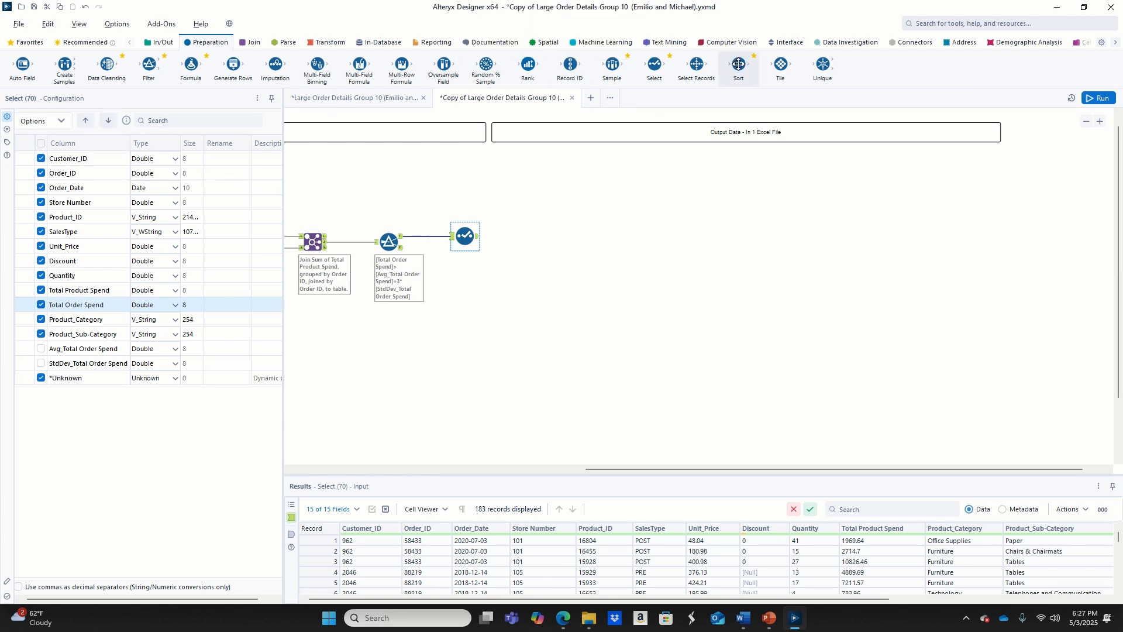
# - Add a Sort tool after the Select tool and sort by Order_ID in ascending order
pyautogui.moveTo(732, 69); pyautogui.dragTo(528, 239)
pyautogui.moveTo(528, 240); pyautogui.dragTo(527, 238)
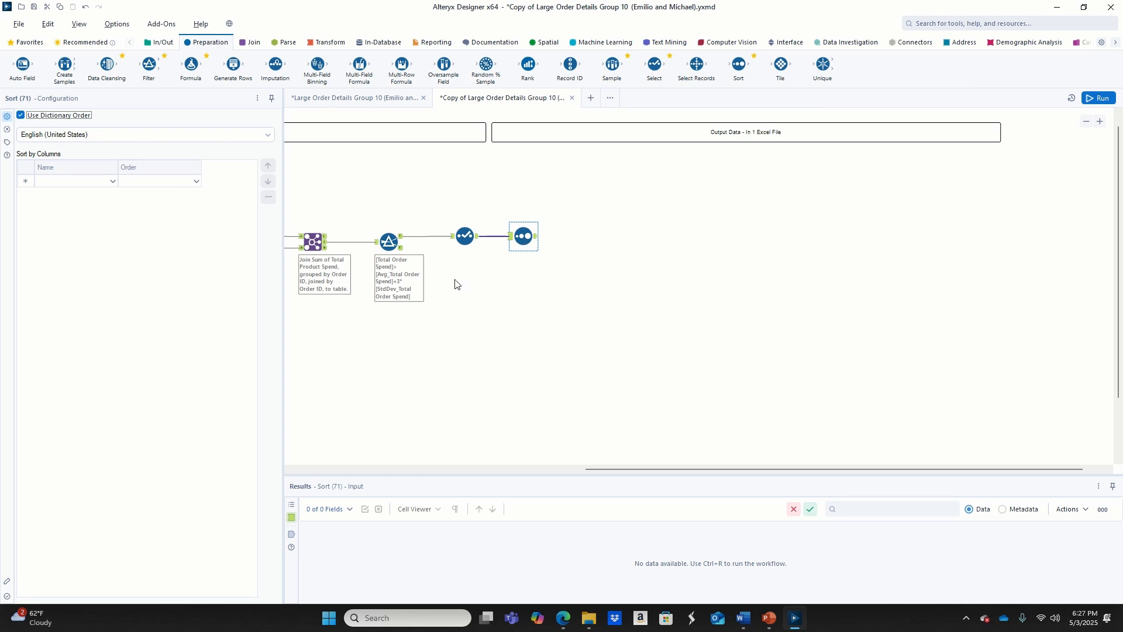
pyautogui.click(110, 182)
pyautogui.click(111, 183)
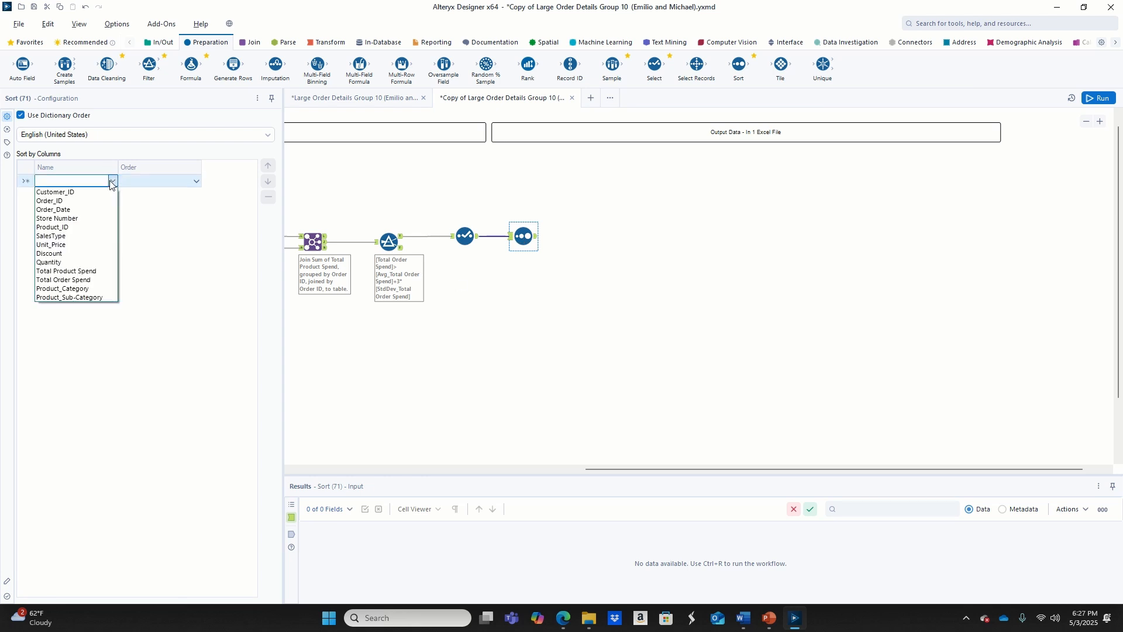
pyautogui.click(95, 201)
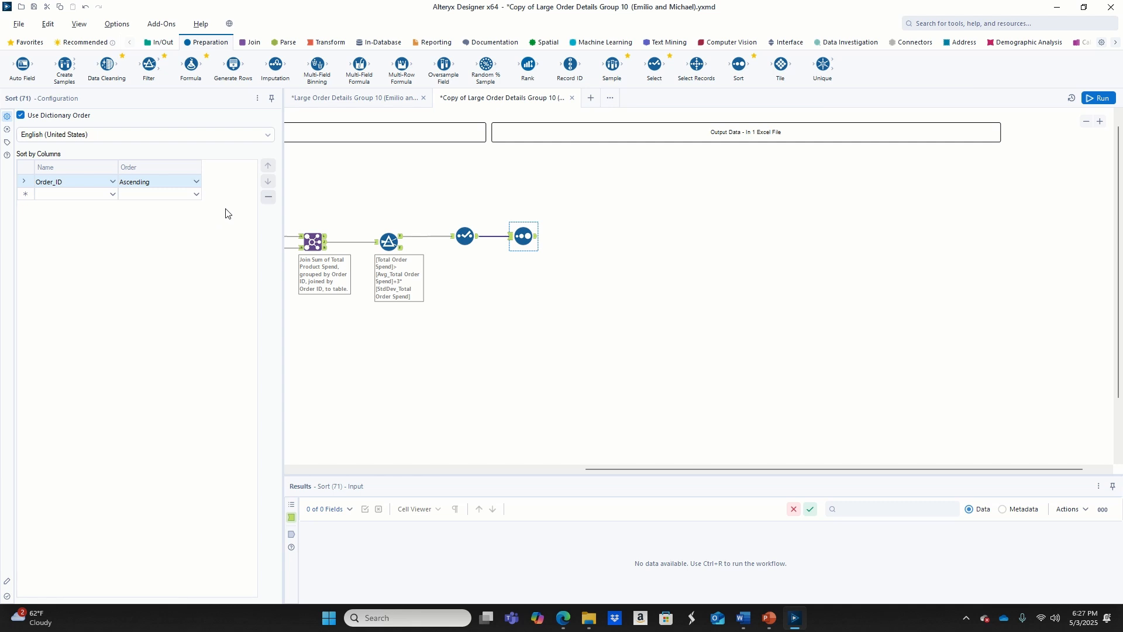
# - Add an Output Data tool connected after the Sort tool
pyautogui.click(166, 43)
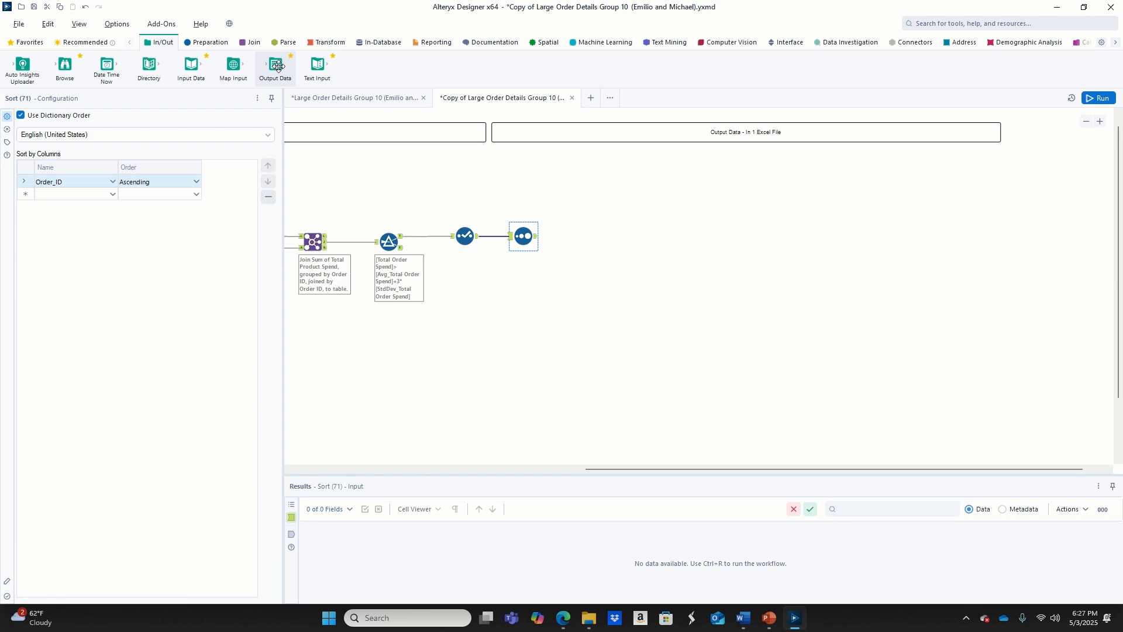
pyautogui.moveTo(278, 65); pyautogui.dragTo(585, 237)
pyautogui.moveTo(584, 237); pyautogui.dragTo(585, 238)
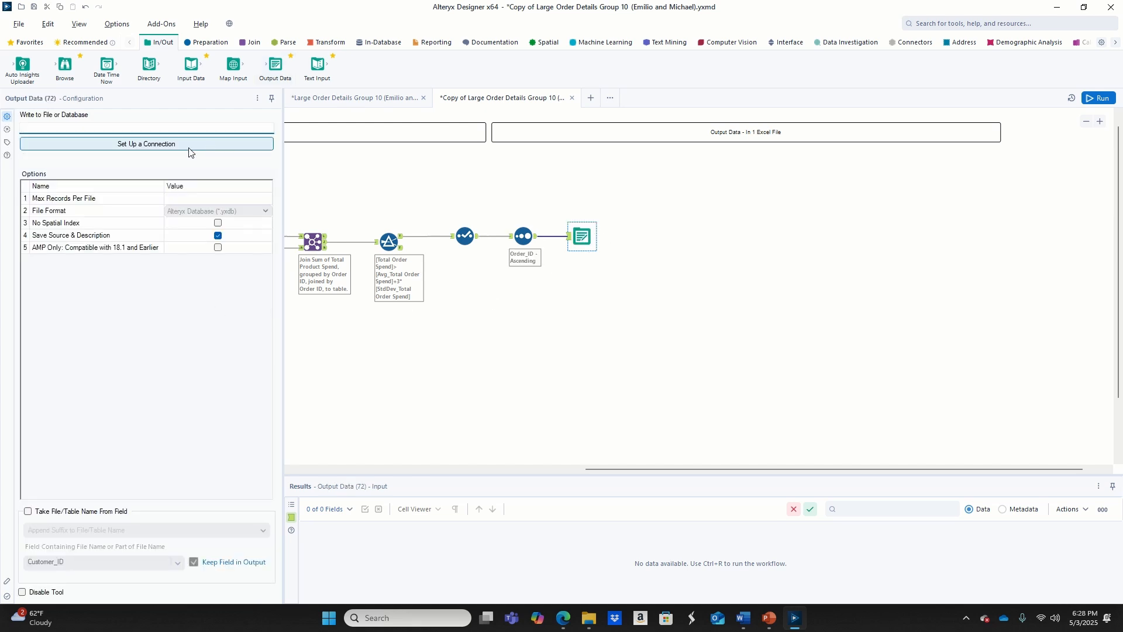
# - Set the output to an Excel .xlsx file named Large Order Report Output File in the Downloads Output File folder, with sheet All Items
pyautogui.click(147, 144)
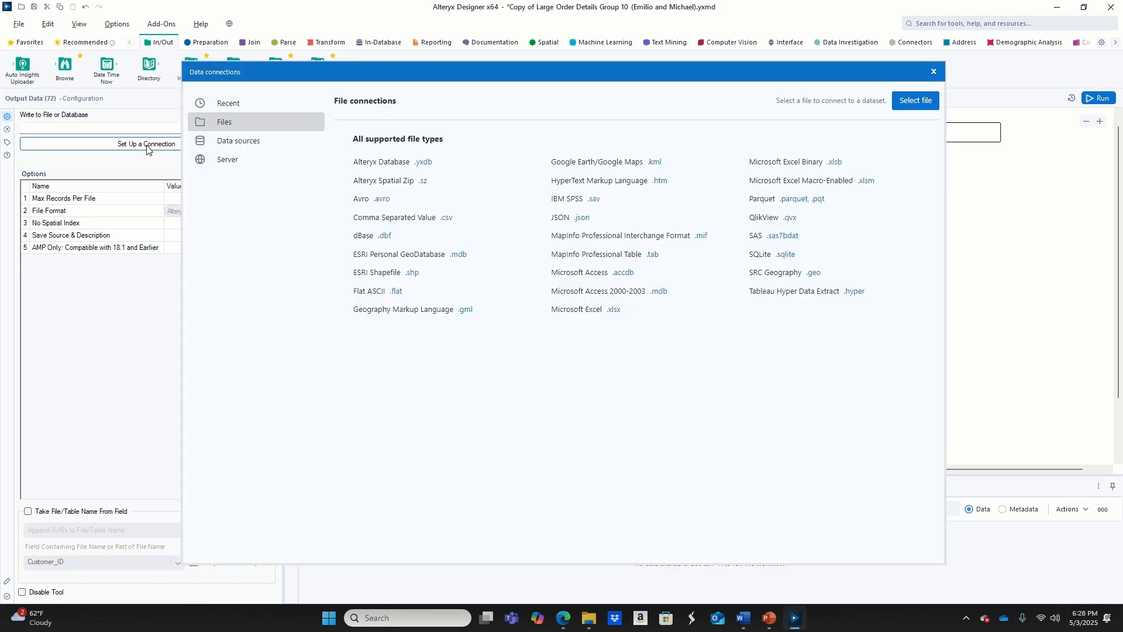
pyautogui.click(619, 315)
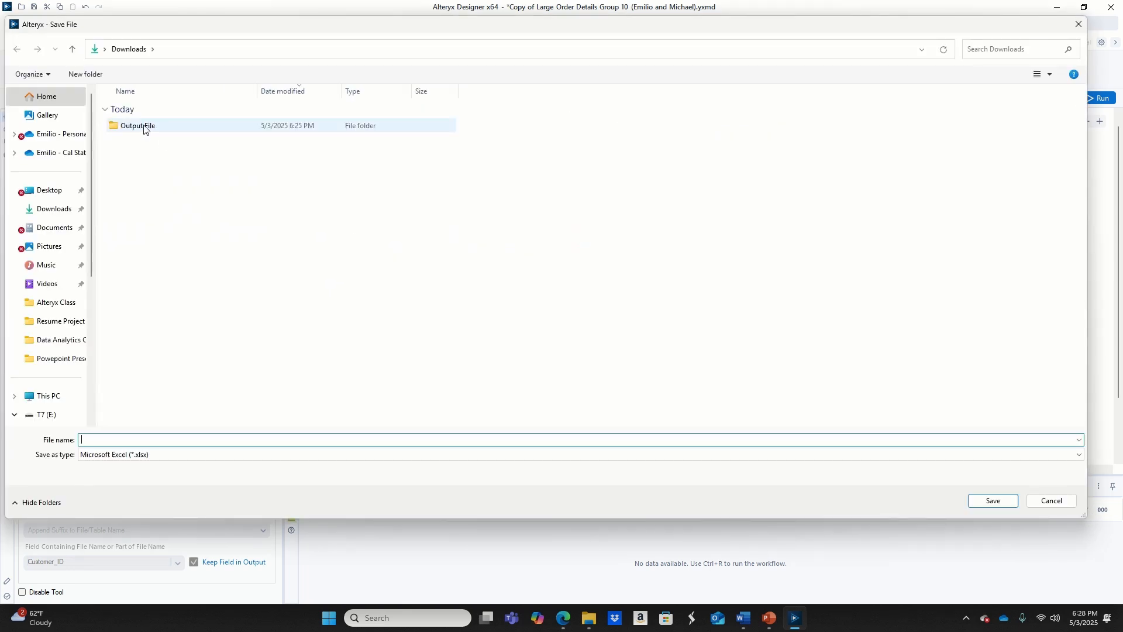
pyautogui.doubleClick(144, 128)
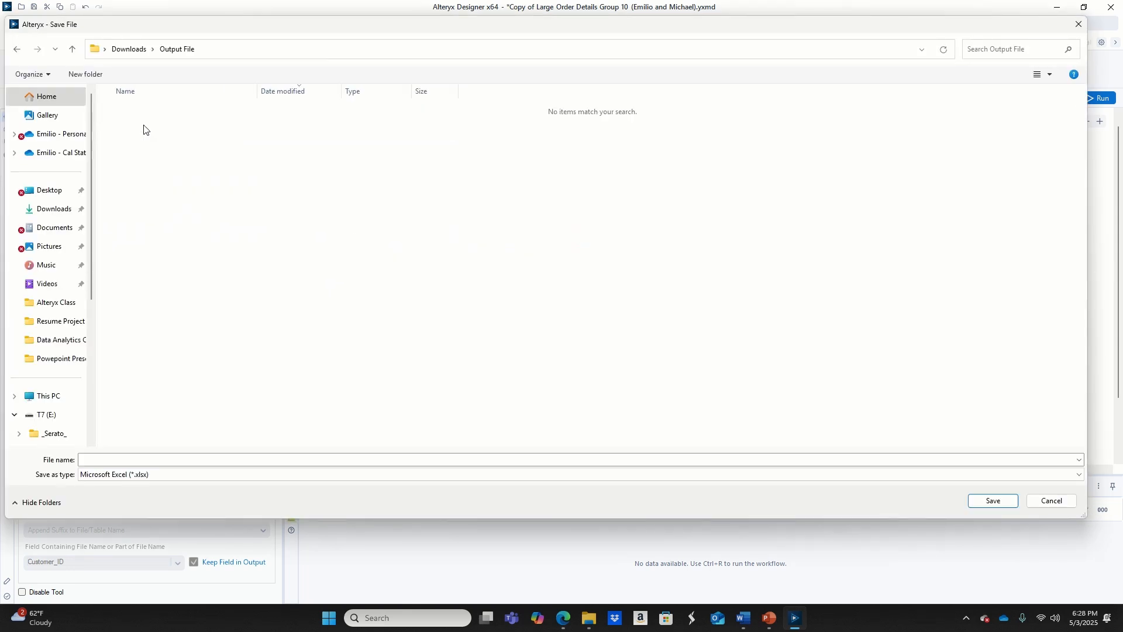
pyautogui.click(120, 457)
pyautogui.write('Large Order Report Output File')
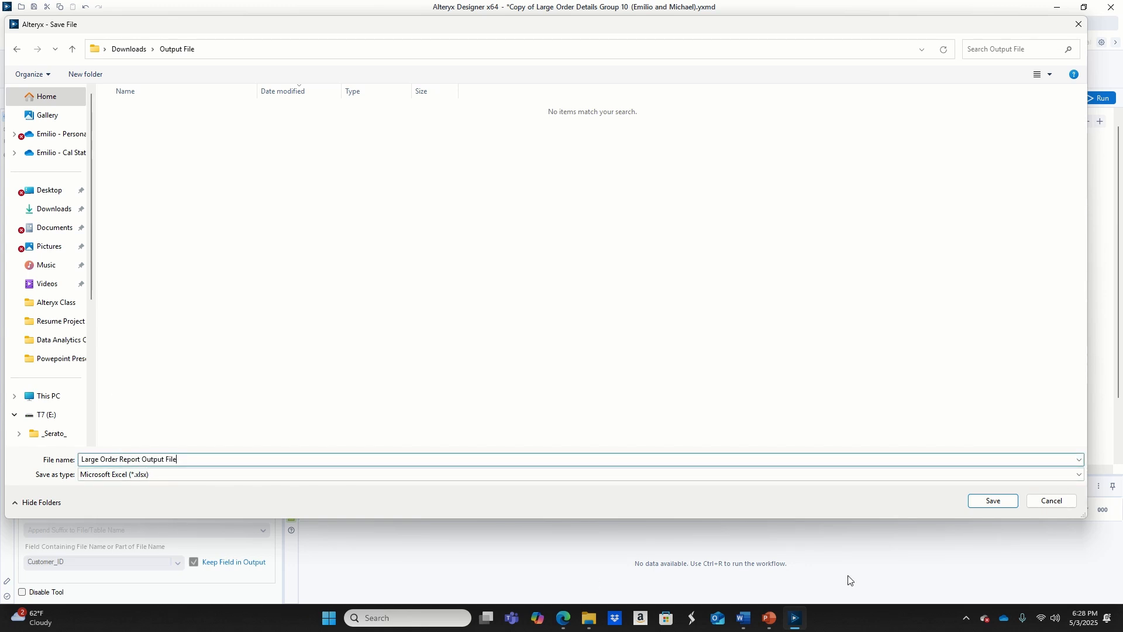
pyautogui.click(994, 502)
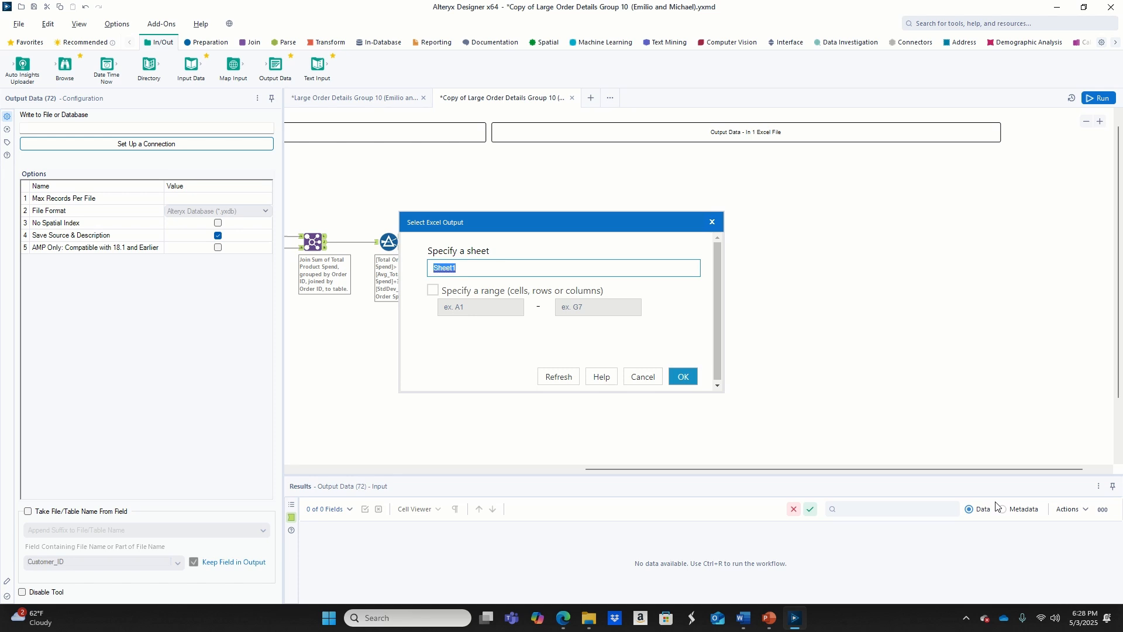
pyautogui.write('All Items')
pyautogui.click(685, 377)
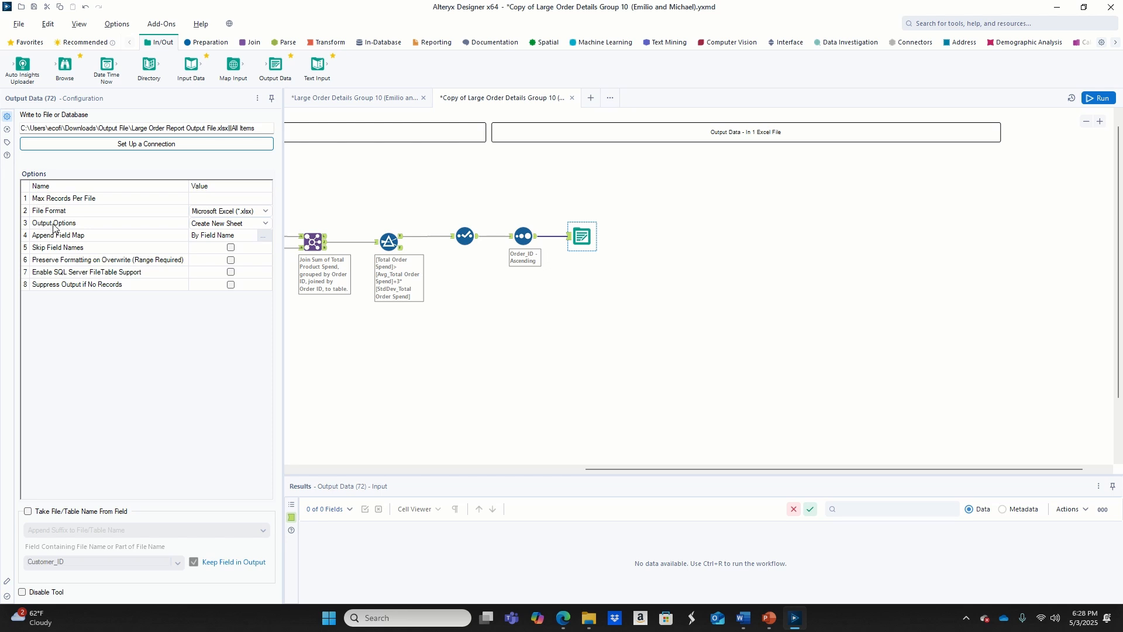
# - Set the output option to Overwrite Sheet or Range and put the Output Data tool in a new control container
pyautogui.click(214, 225)
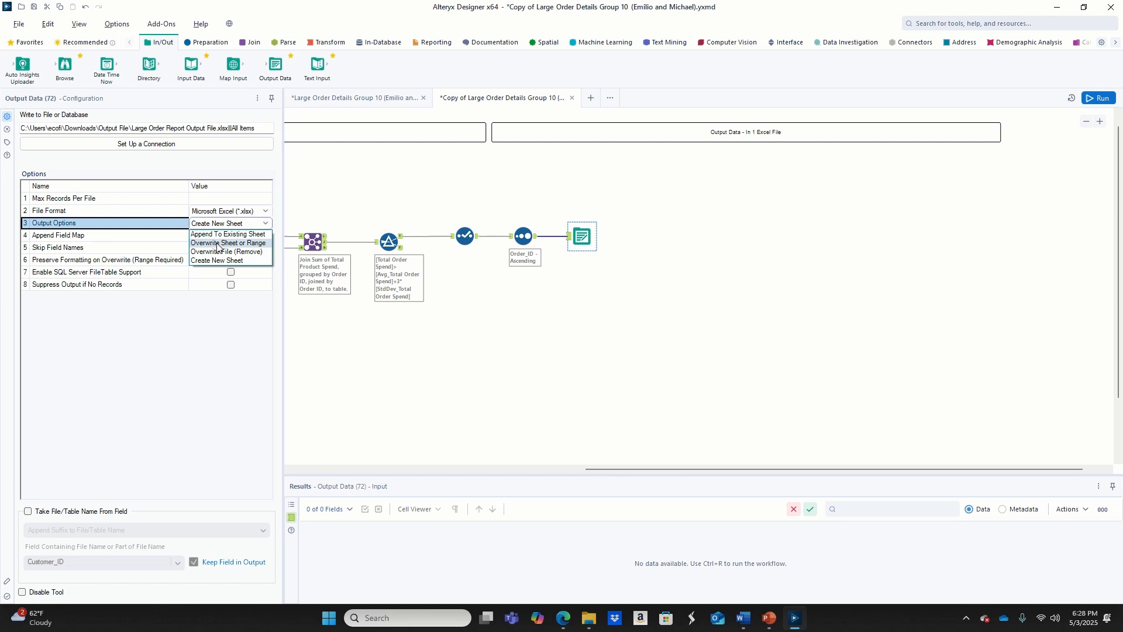
pyautogui.click(218, 243)
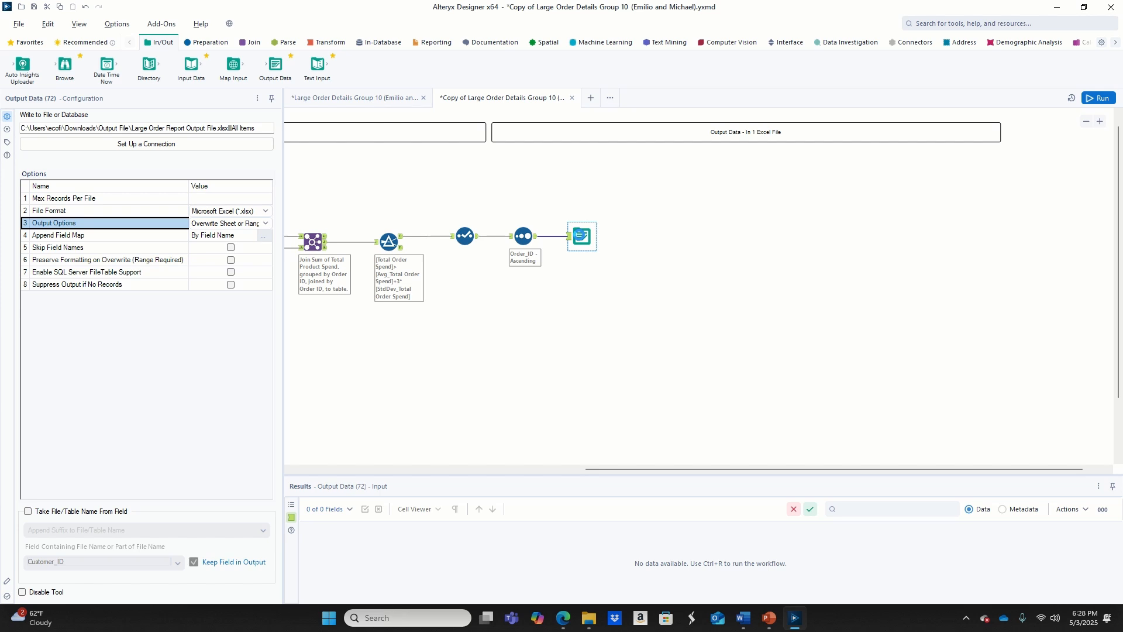
pyautogui.rightClick(580, 236)
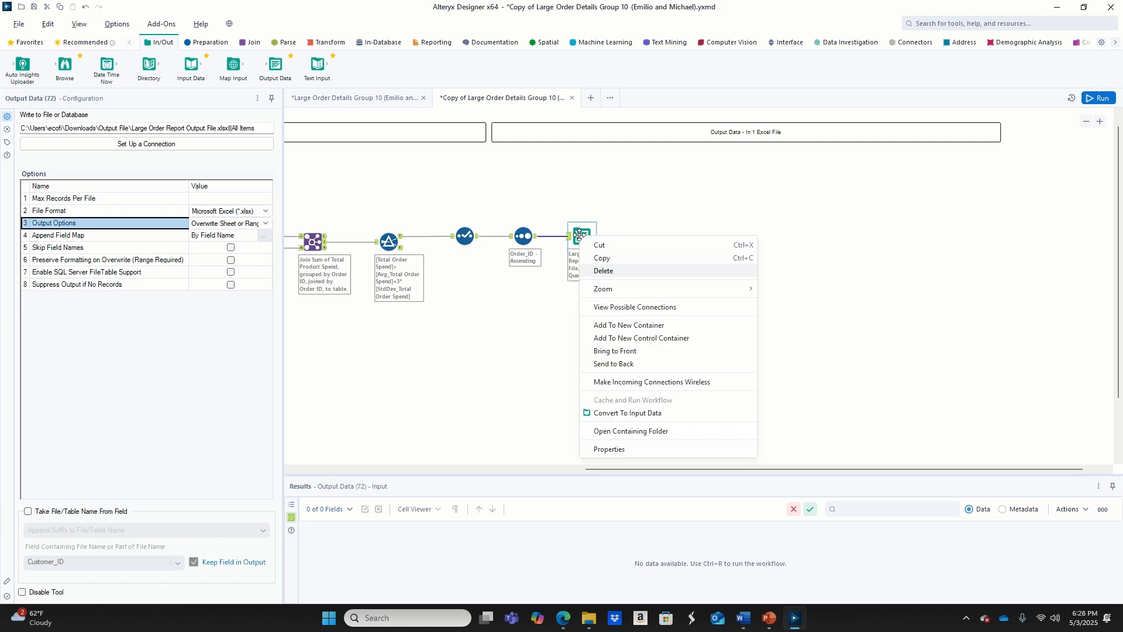
pyautogui.click(664, 340)
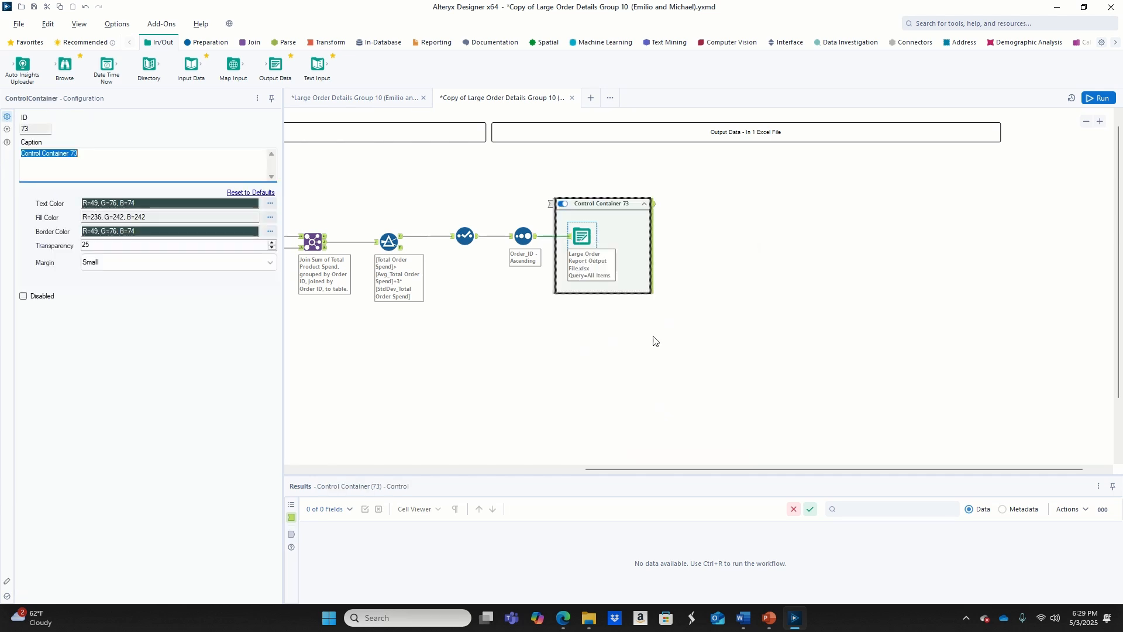
# - Move the Sort tool into the control container and shift the Output Data tool so the two do not overlap
pyautogui.click(522, 236)
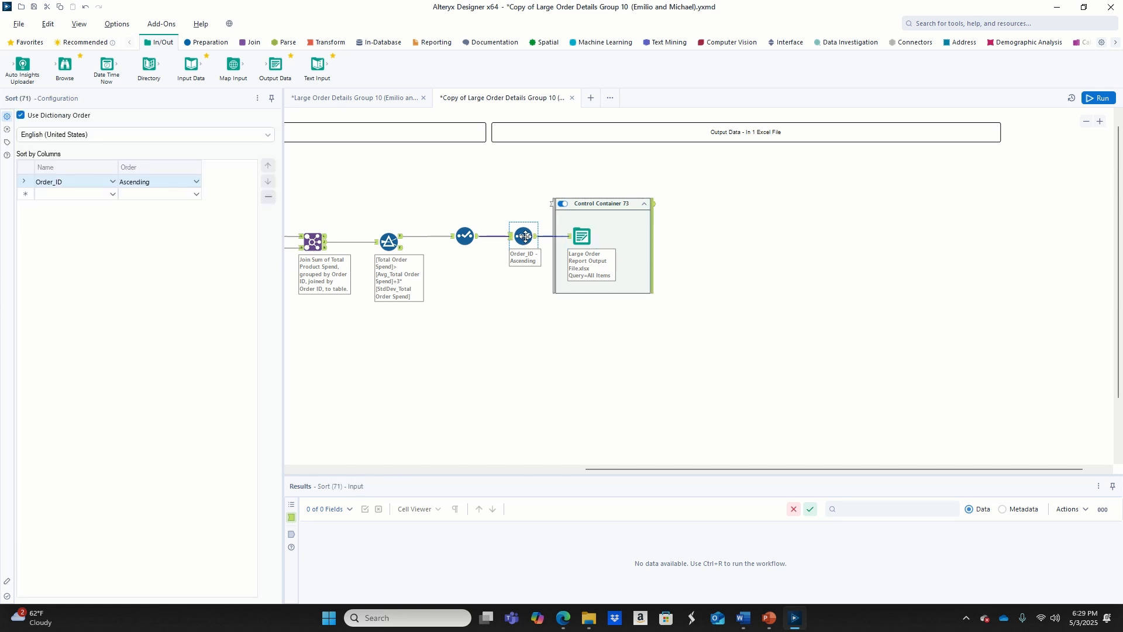
pyautogui.moveTo(526, 237); pyautogui.dragTo(573, 237)
pyautogui.moveTo(572, 220)
pyautogui.mouseDown()
pyautogui.moveTo(595, 220)
pyautogui.moveTo(584, 237)
pyautogui.mouseUp()
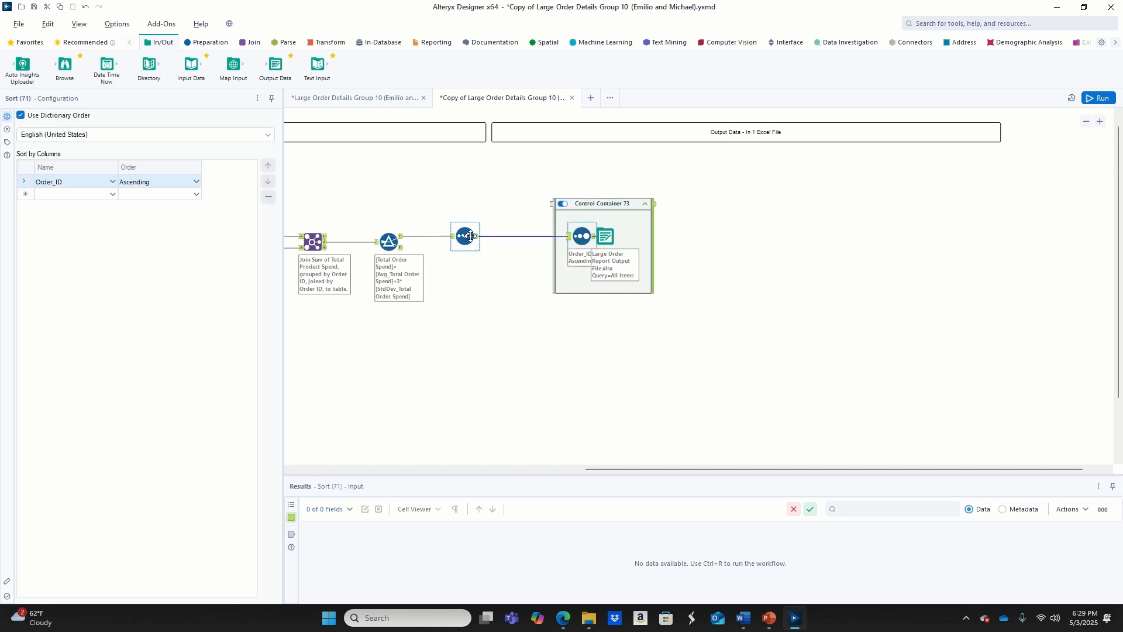
pyautogui.click(610, 234)
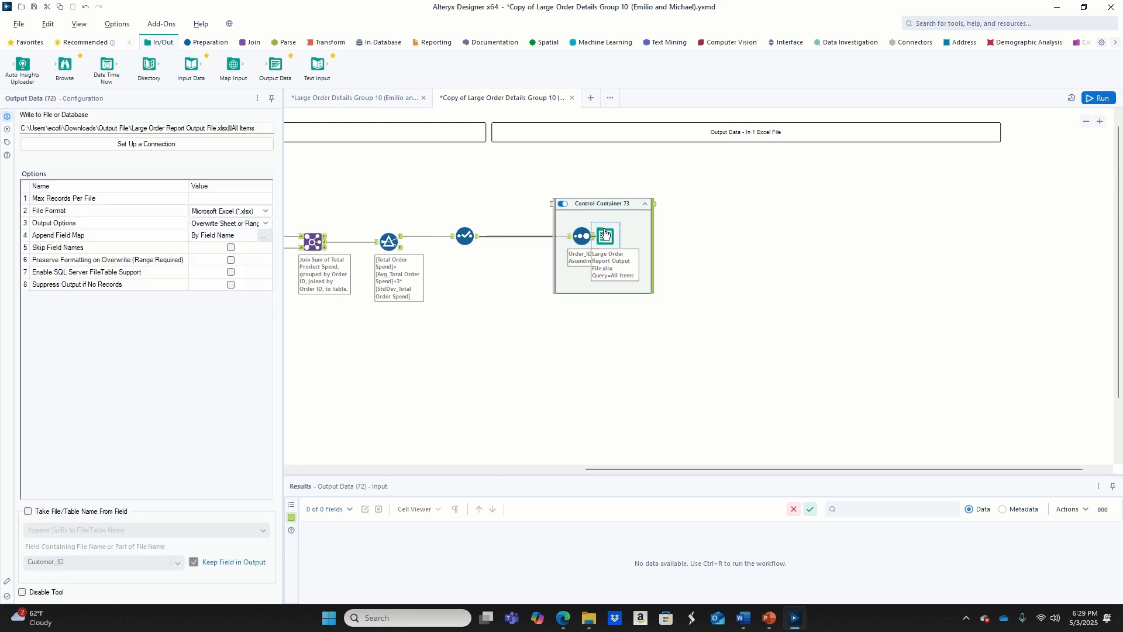
pyautogui.moveTo(605, 234); pyautogui.dragTo(616, 235)
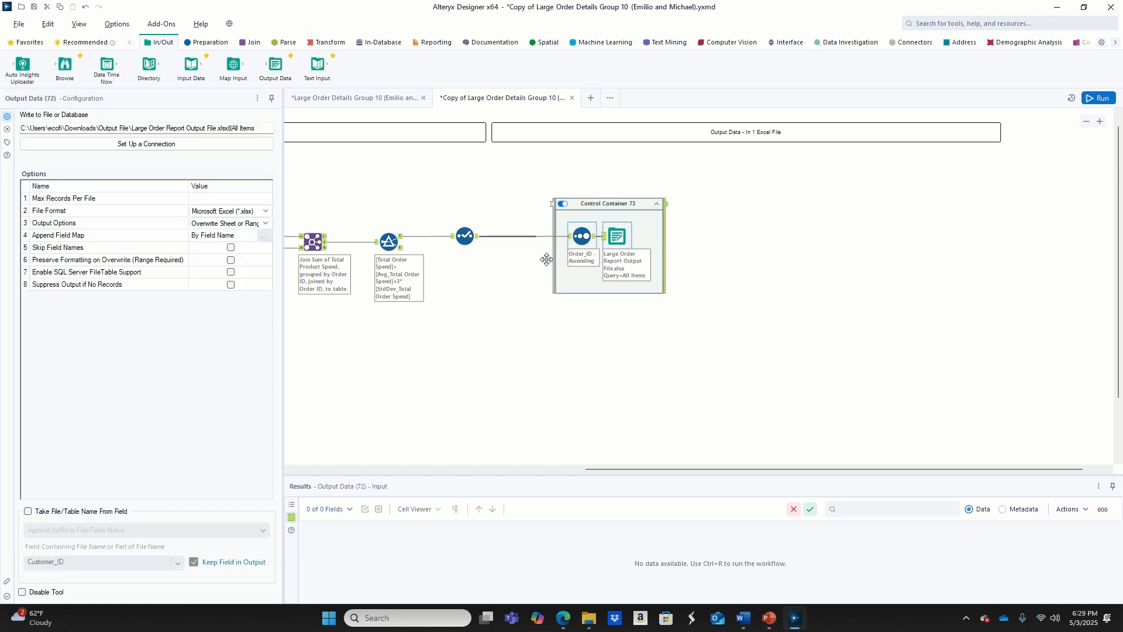
# - Move the Select tool into the control container ahead of the Sort tool
pyautogui.moveTo(473, 241); pyautogui.dragTo(597, 239)
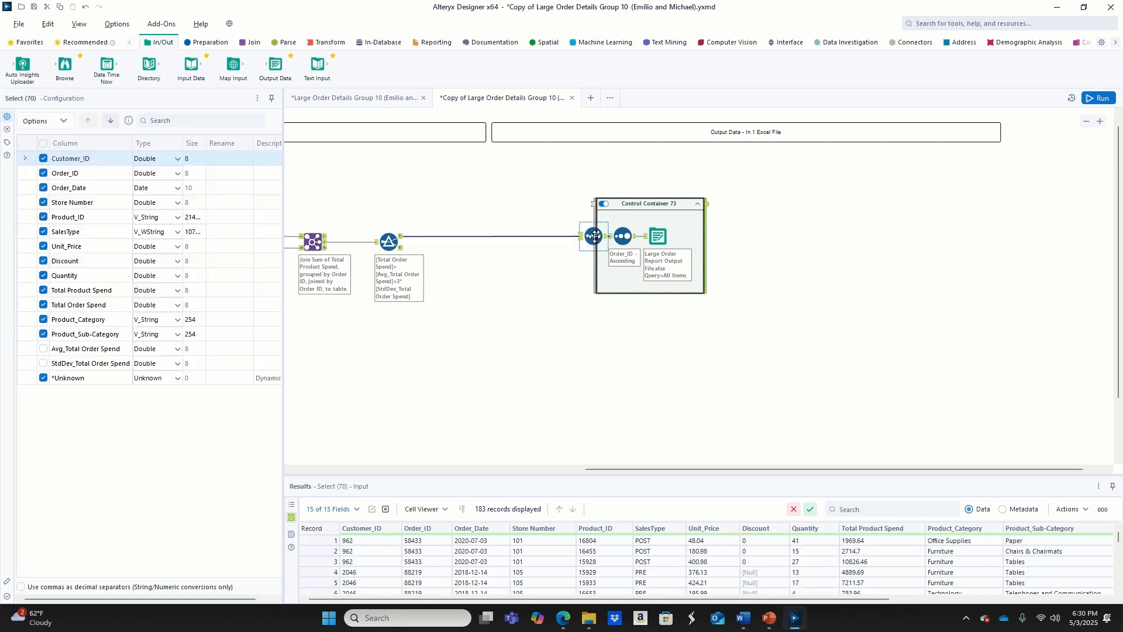
pyautogui.click(597, 240)
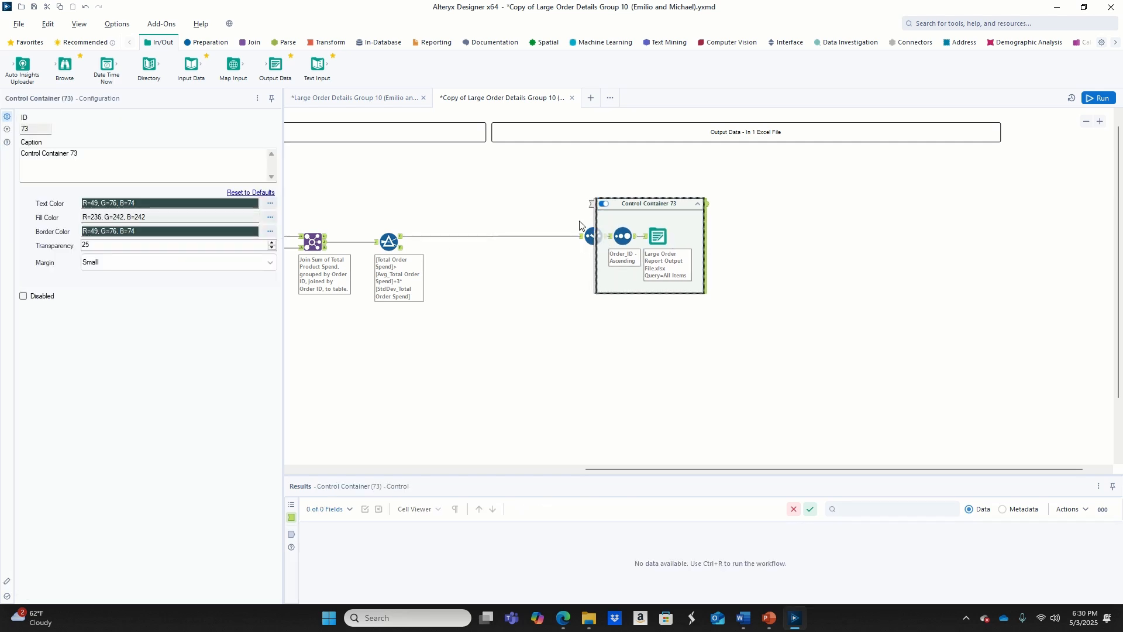
pyautogui.click(588, 237)
pyautogui.click(589, 237)
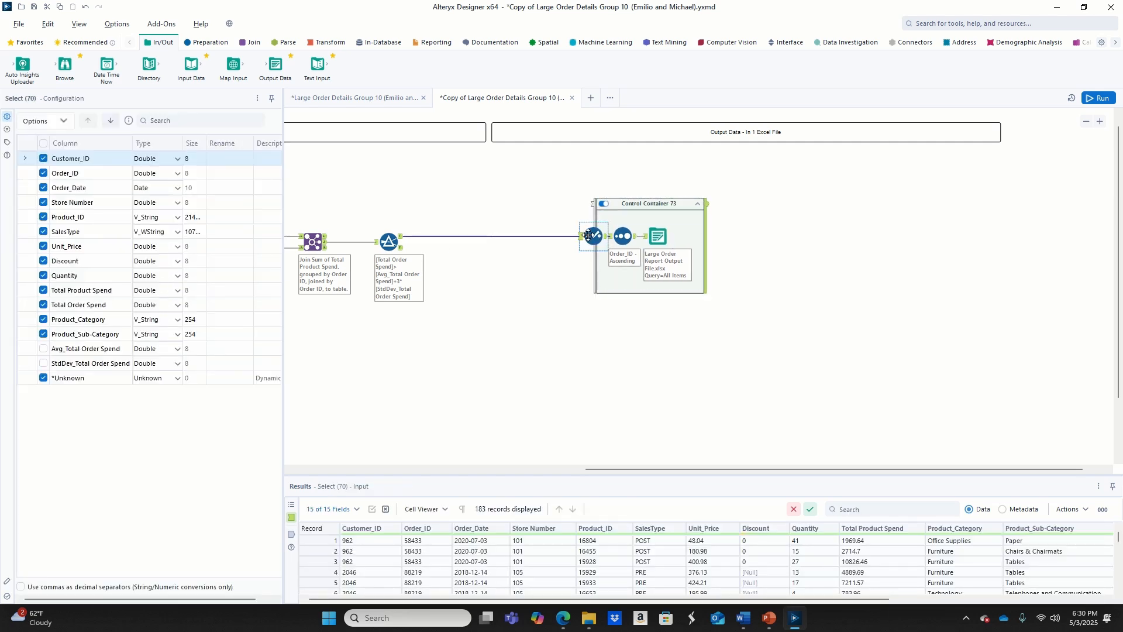
pyautogui.moveTo(589, 236); pyautogui.dragTo(604, 235)
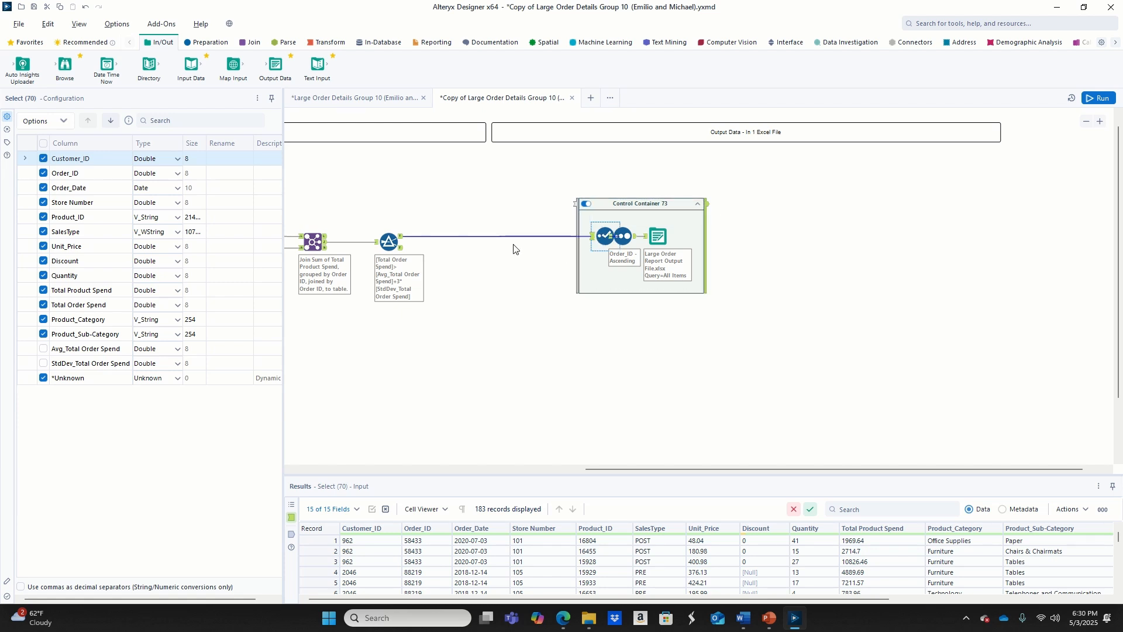
# - Space the Select, Sort and Output Data tools evenly inside the container and move the container closer to the filter
pyautogui.moveTo(658, 235); pyautogui.dragTo(678, 231)
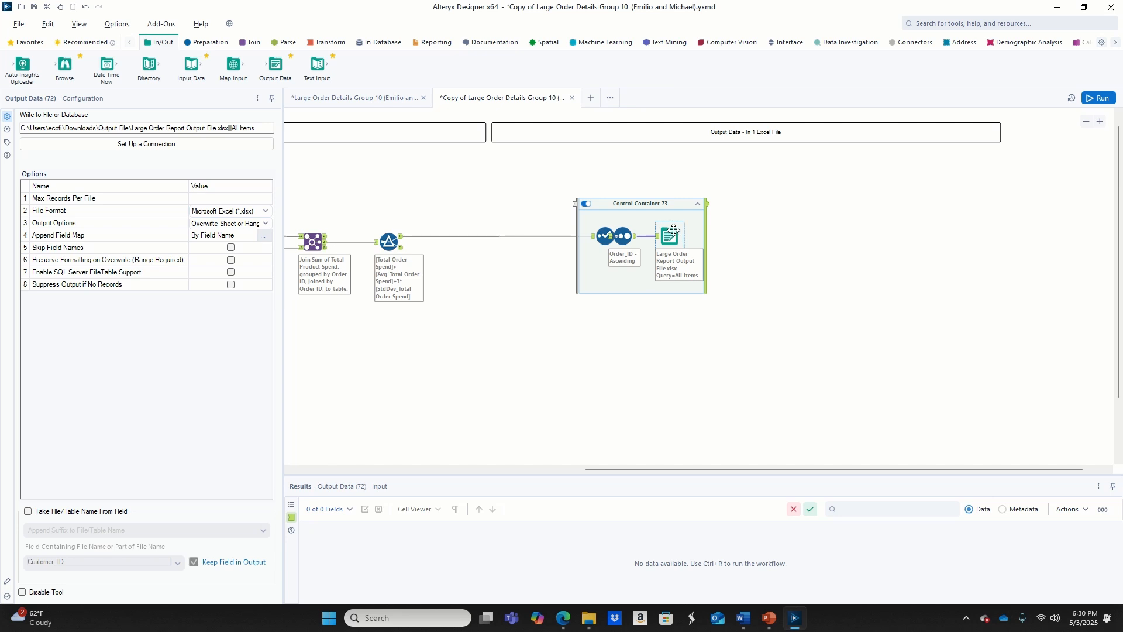
pyautogui.click(627, 235)
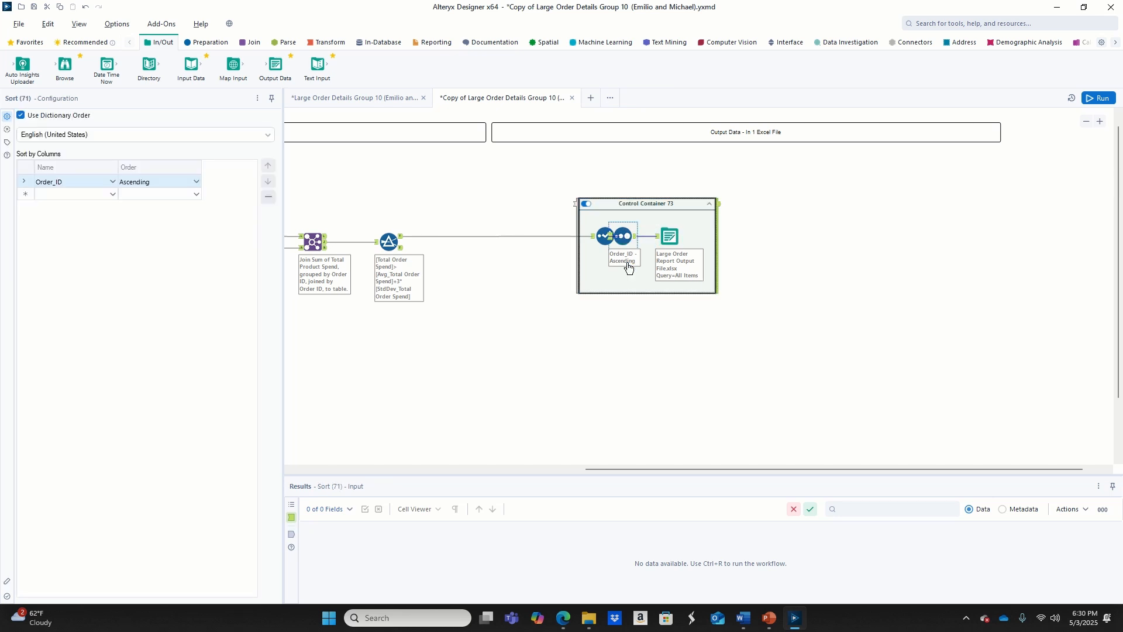
pyautogui.hotkey('ctrl', 'r')
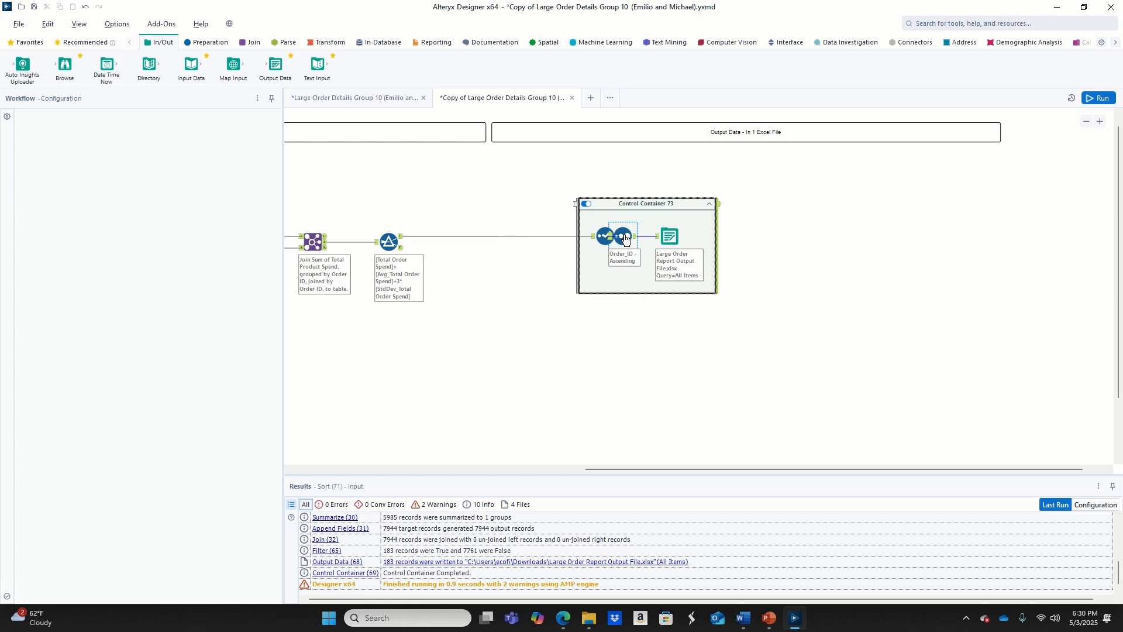
pyautogui.click(626, 238)
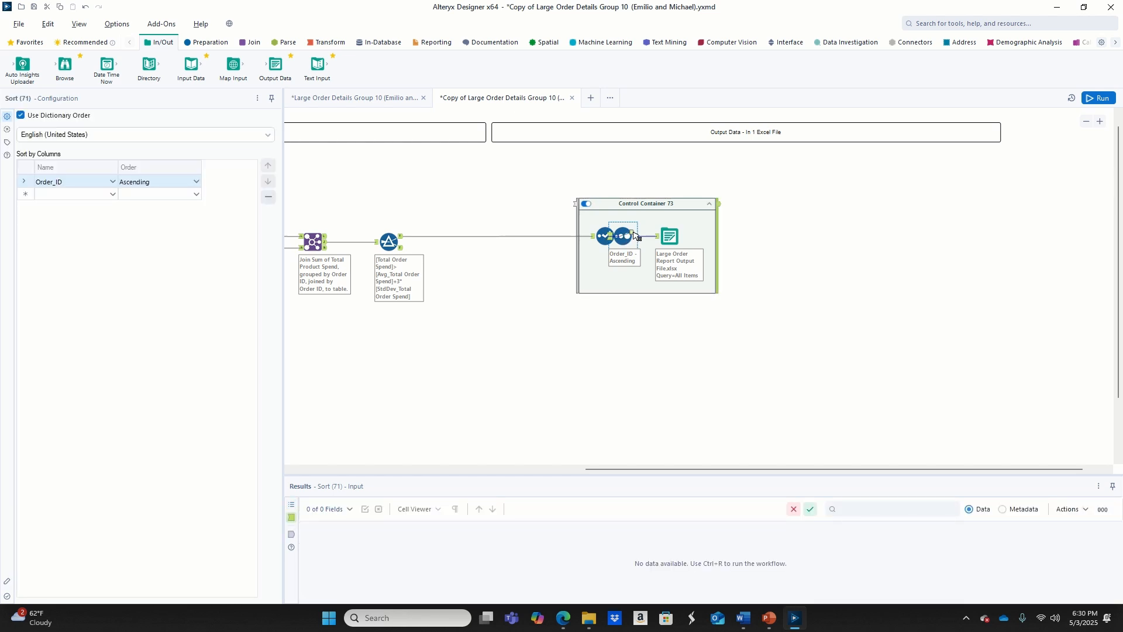
pyautogui.moveTo(627, 237)
pyautogui.mouseDown()
pyautogui.moveTo(639, 228)
pyautogui.moveTo(556, 212)
pyautogui.moveTo(561, 199)
pyautogui.mouseUp()
# - Change the control container's caption to All Items Control Container
pyautogui.click(618, 207)
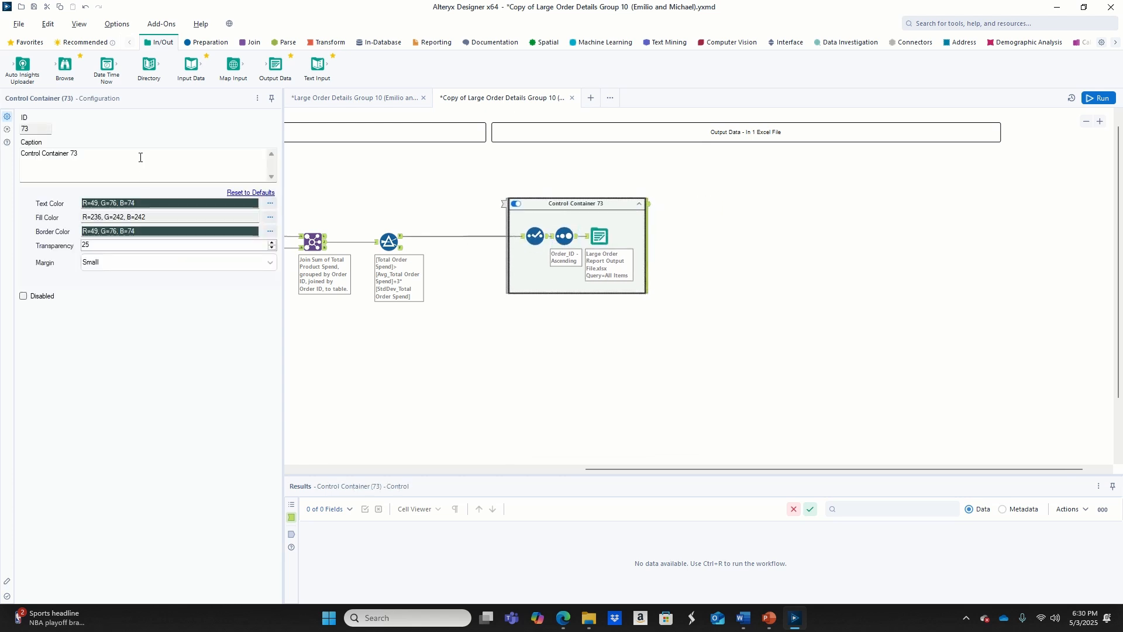
pyautogui.moveTo(149, 160); pyautogui.dragTo(0, 159)
pyautogui.write('All Items Co')
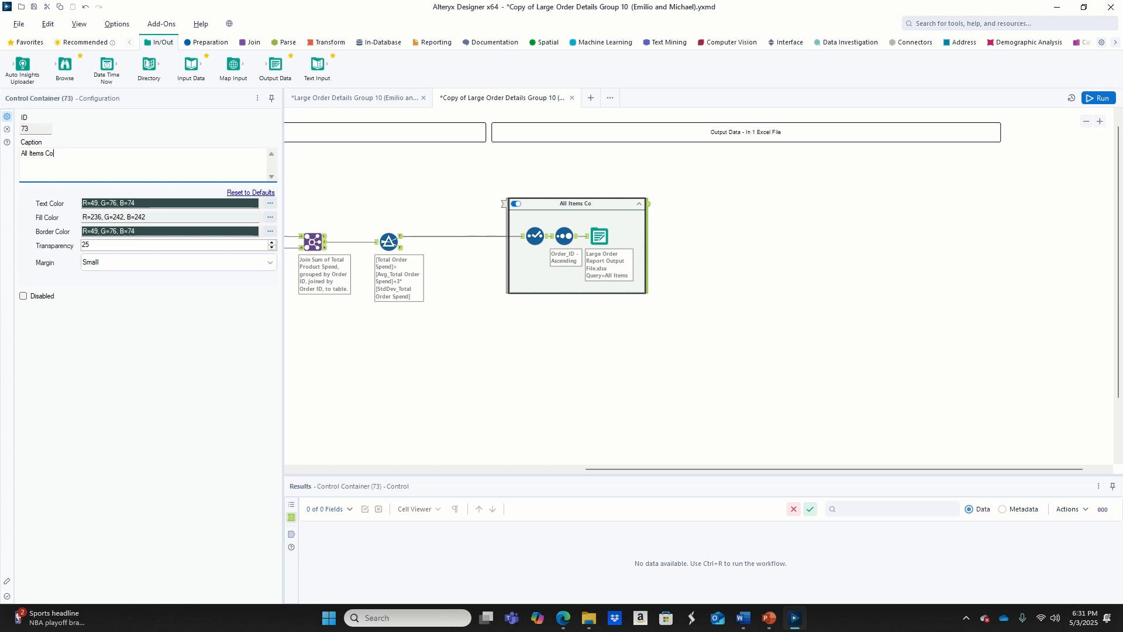
pyautogui.write('ntrol Container')
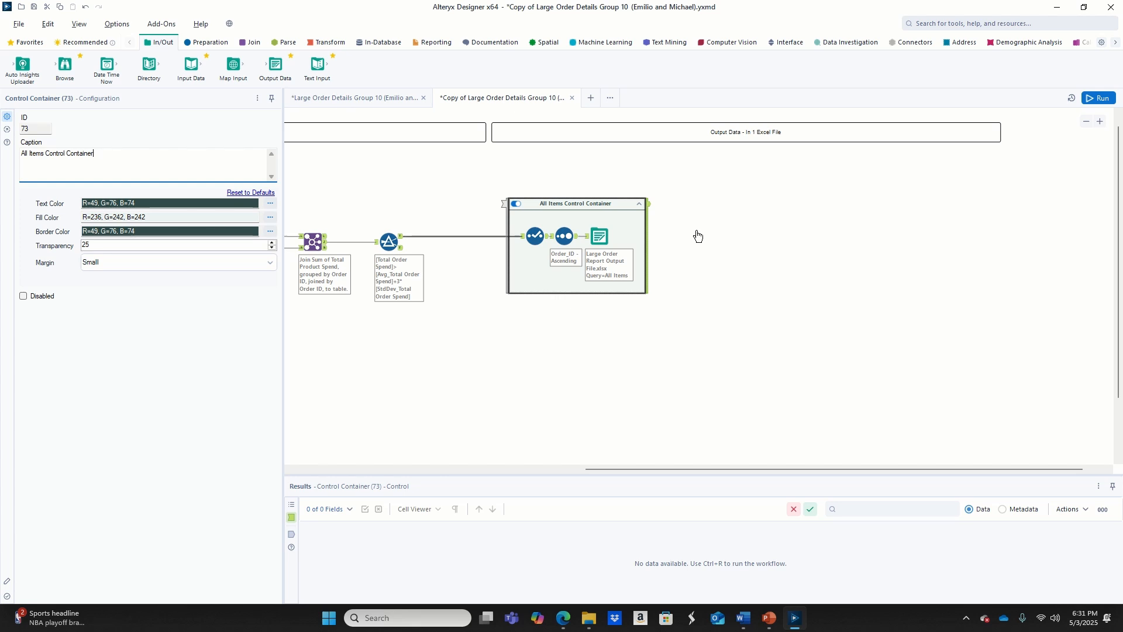
# - Run the workflow and open the Large Order Report Output File from the Output File folder in Downloads
pyautogui.click(1104, 100)
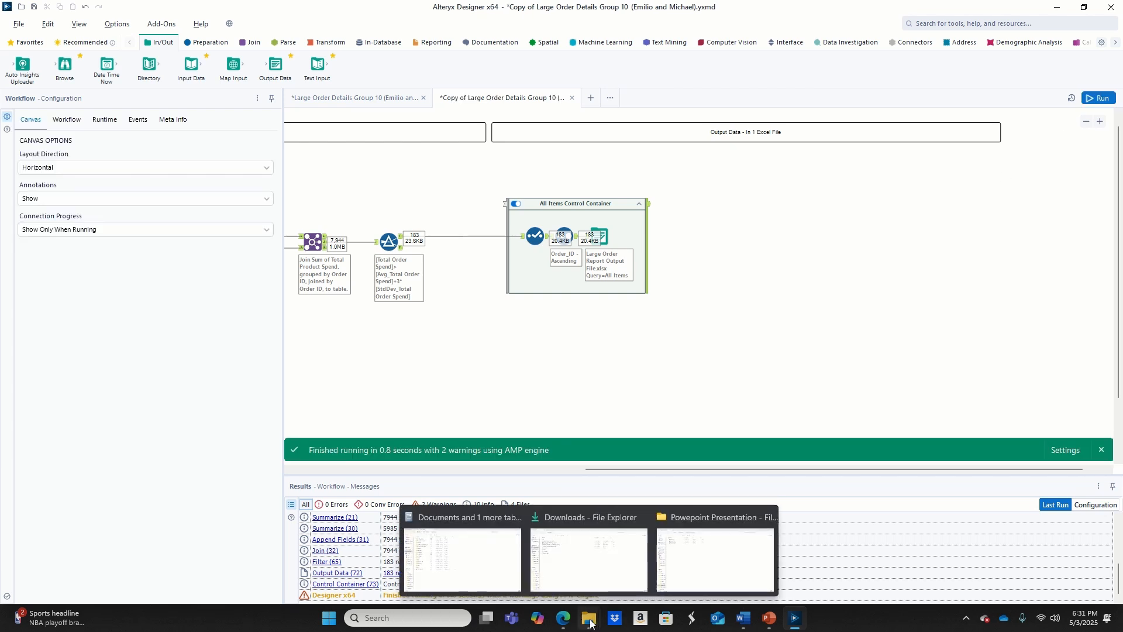
pyautogui.moveTo(563, 619)
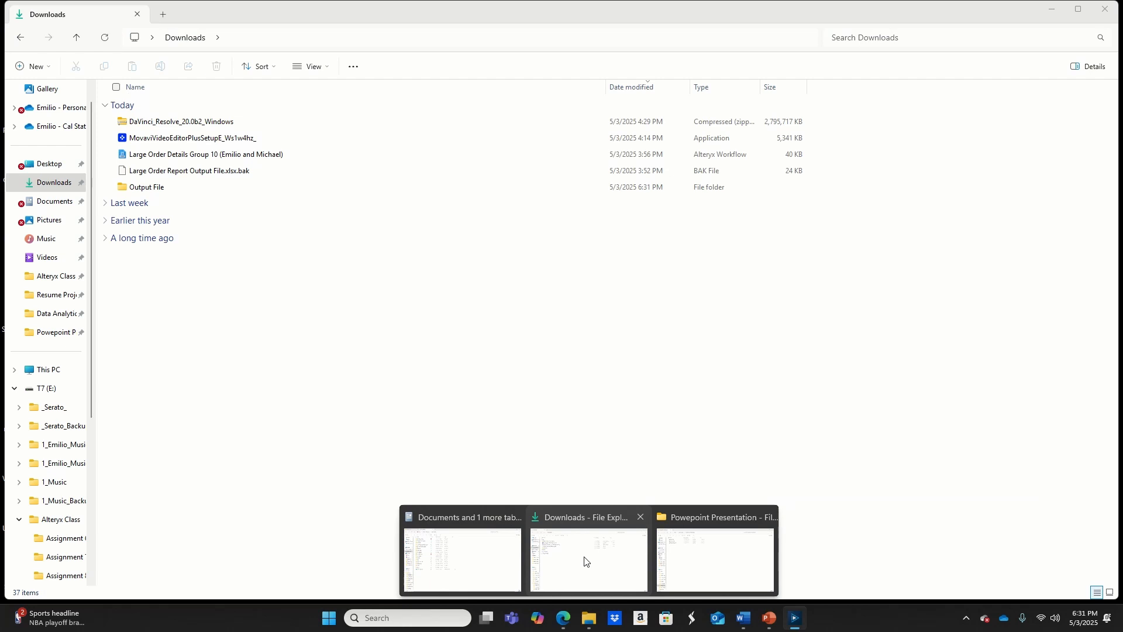
pyautogui.click(587, 561)
pyautogui.doubleClick(150, 187)
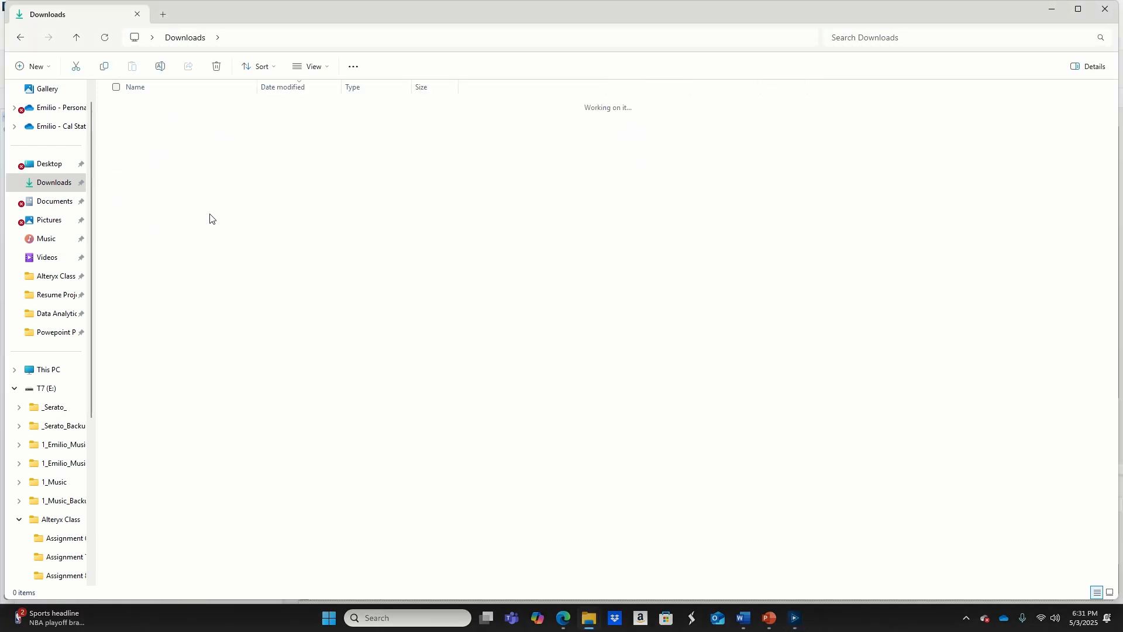
pyautogui.doubleClick(226, 122)
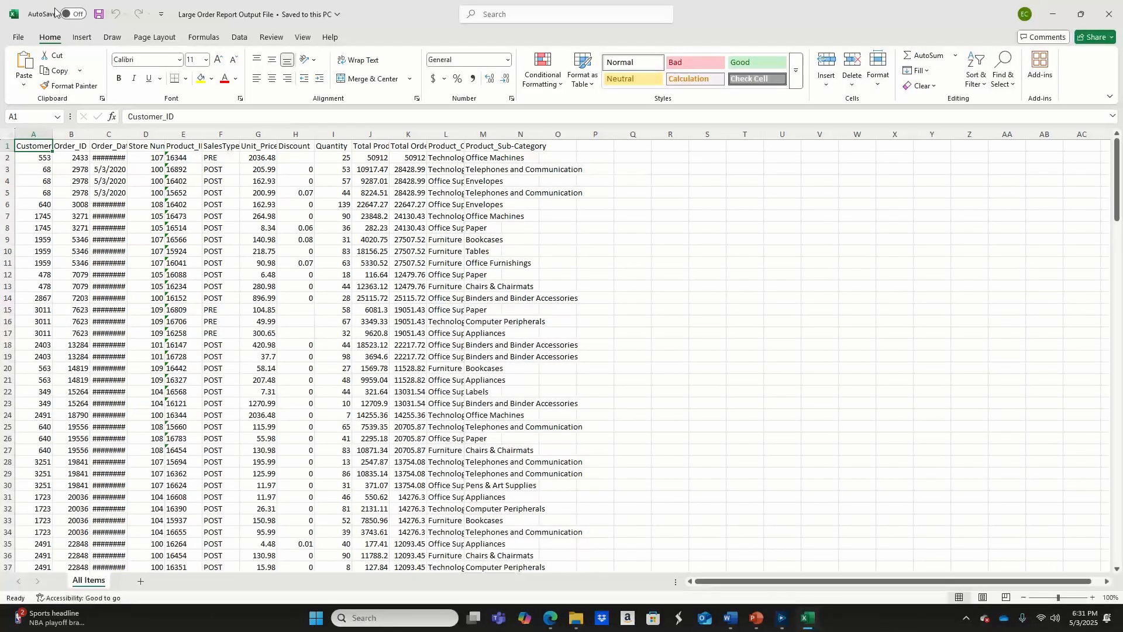
# - Autofit the widths of all columns in the All Items sheet of the Excel report
pyautogui.click(10, 134)
pyautogui.doubleClick(55, 131)
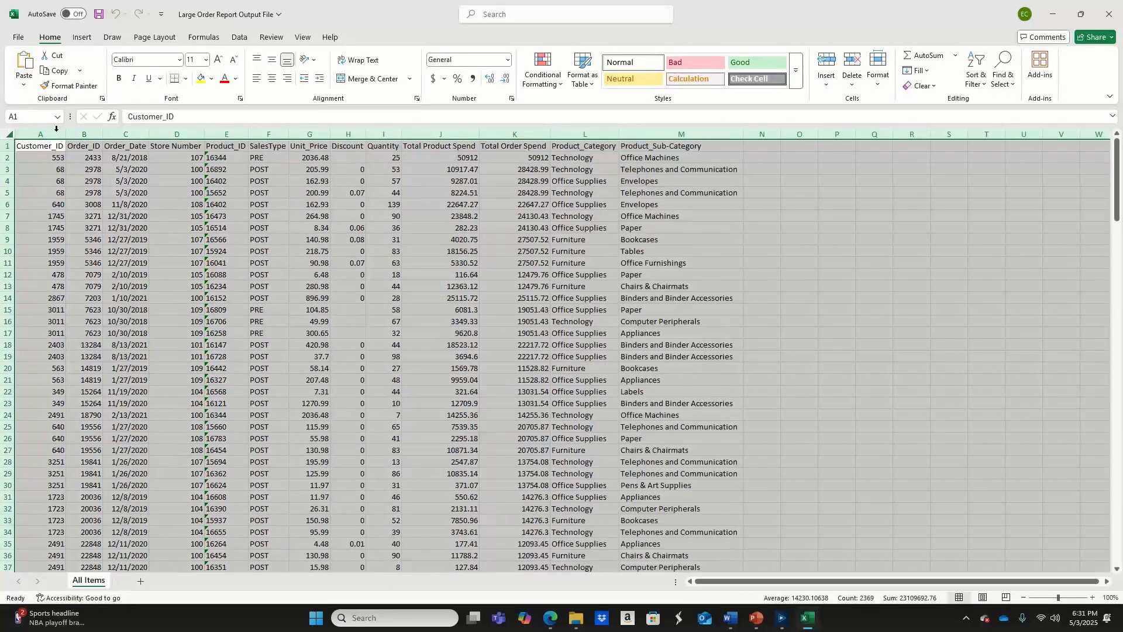
pyautogui.click(974, 220)
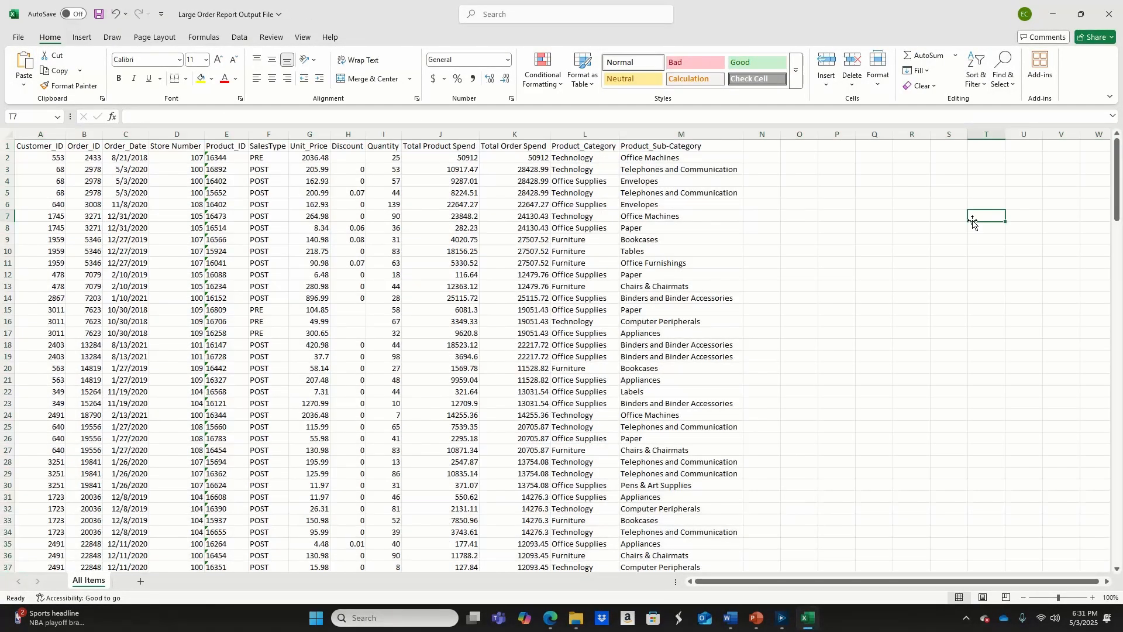